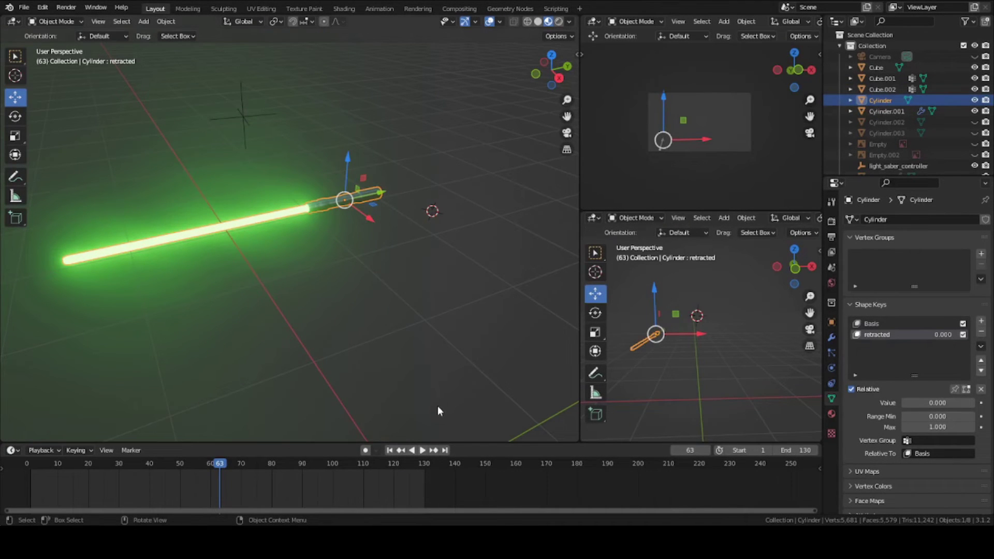
Examine the finished lightsaber from another angle and try its retracted shape key value
{"action": "middle_click_drag", "start_coordinate": [356, 282], "coordinate": [281, 365]}
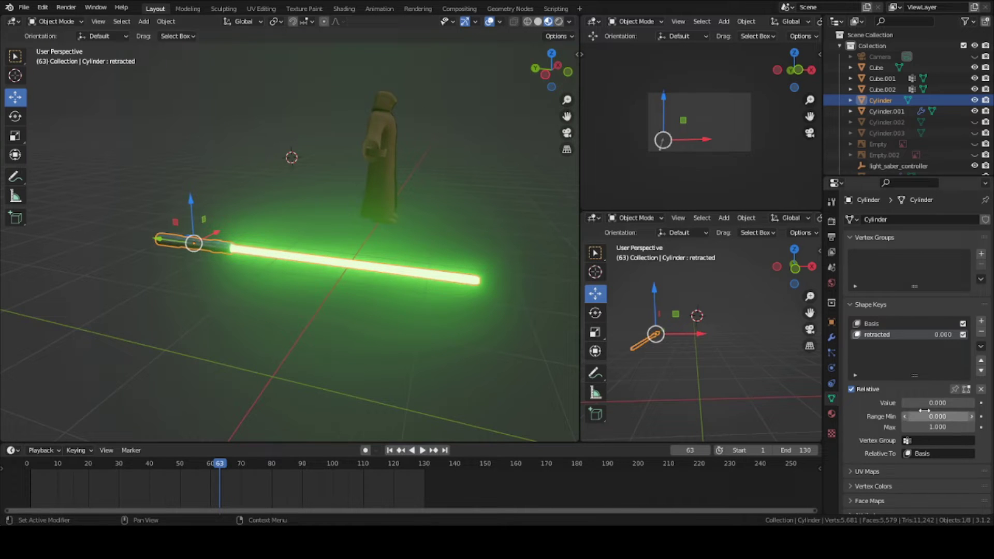
{"action": "left_click_drag", "start_coordinate": [923, 403], "coordinate": [903, 403]}
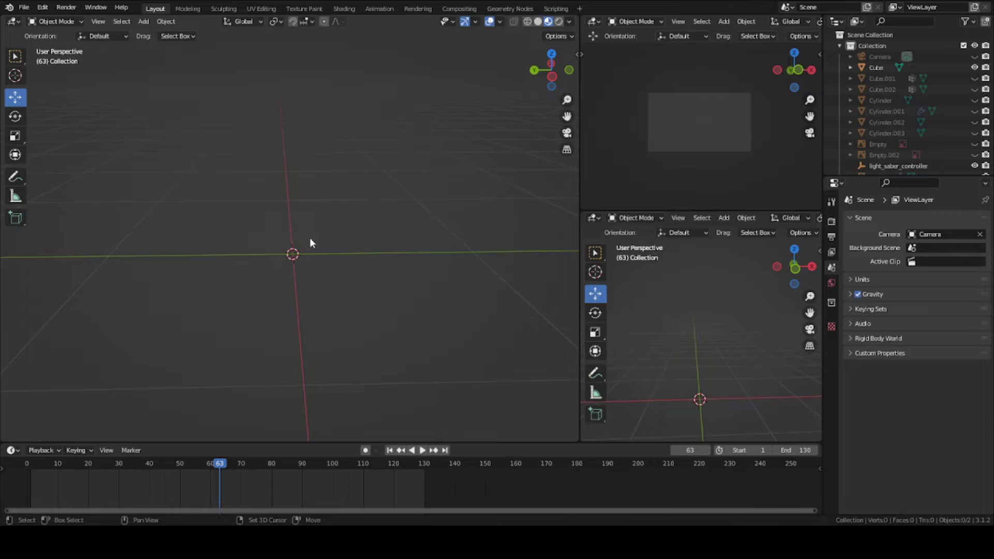
Add a cylinder mesh at the origin and rotate it 90° about the X axis
{"action": "key", "text": "shift+a"}
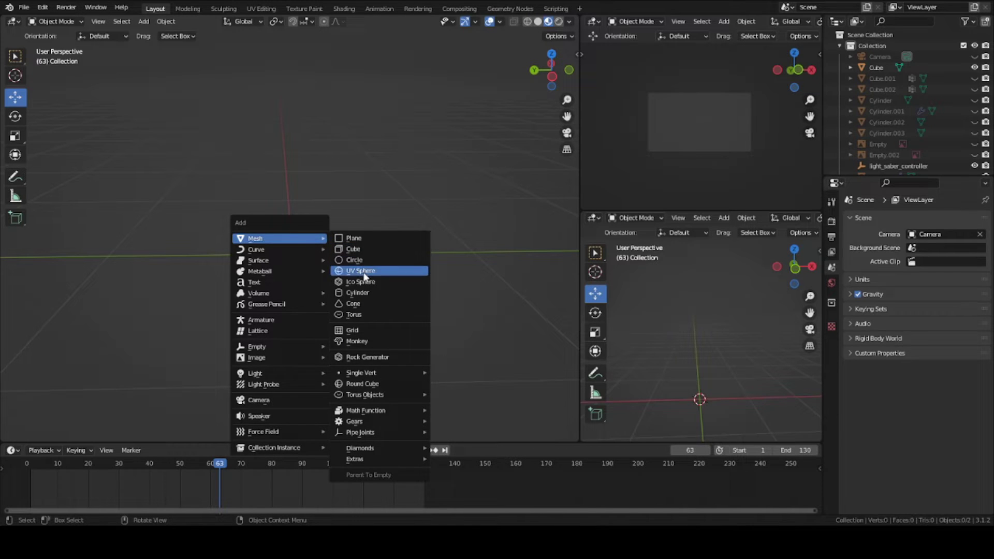
{"action": "left_click", "coordinate": [366, 294]}
{"action": "key", "text": "r"}
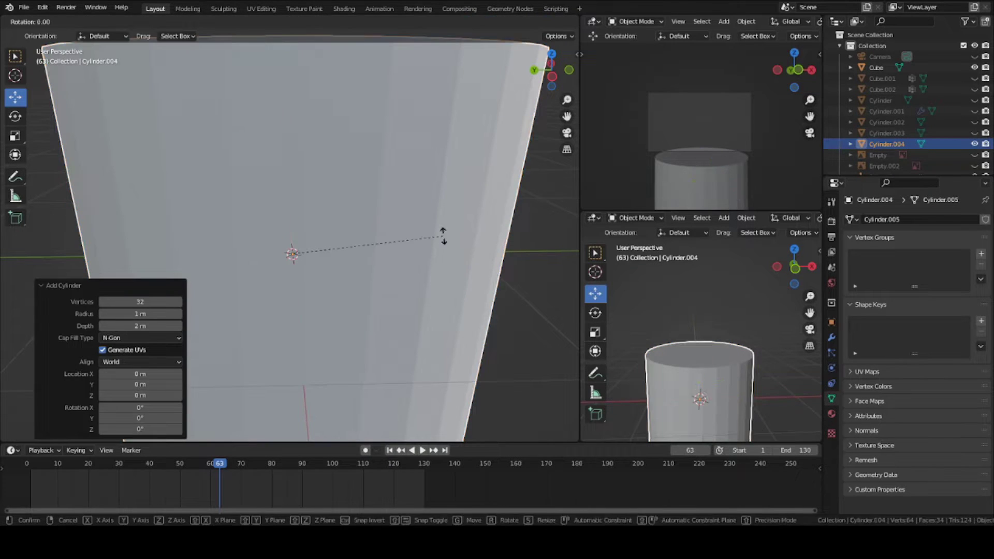
{"action": "key", "text": "Escape"}
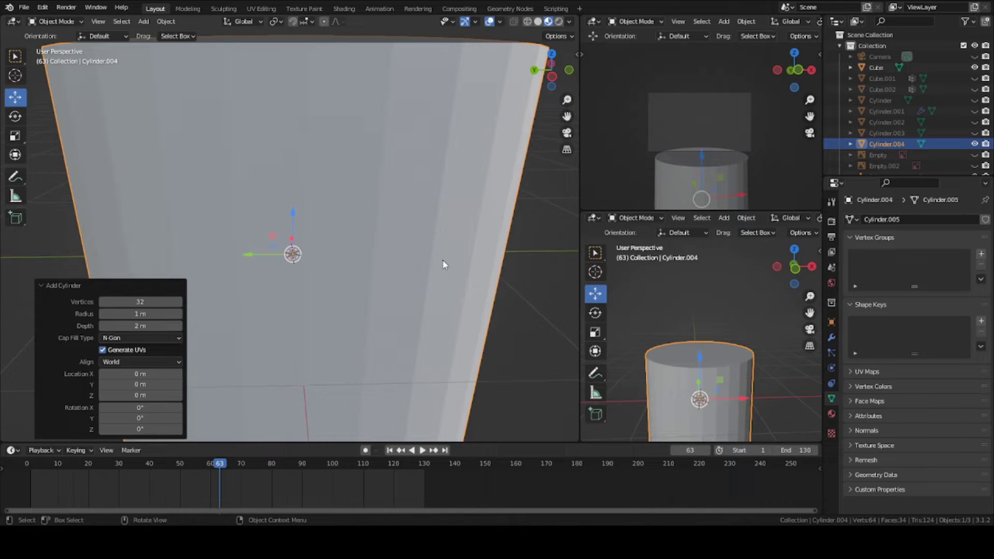
{"action": "type", "text": "rx"}
{"action": "type", "text": "90"}
{"action": "key", "text": "Return"}
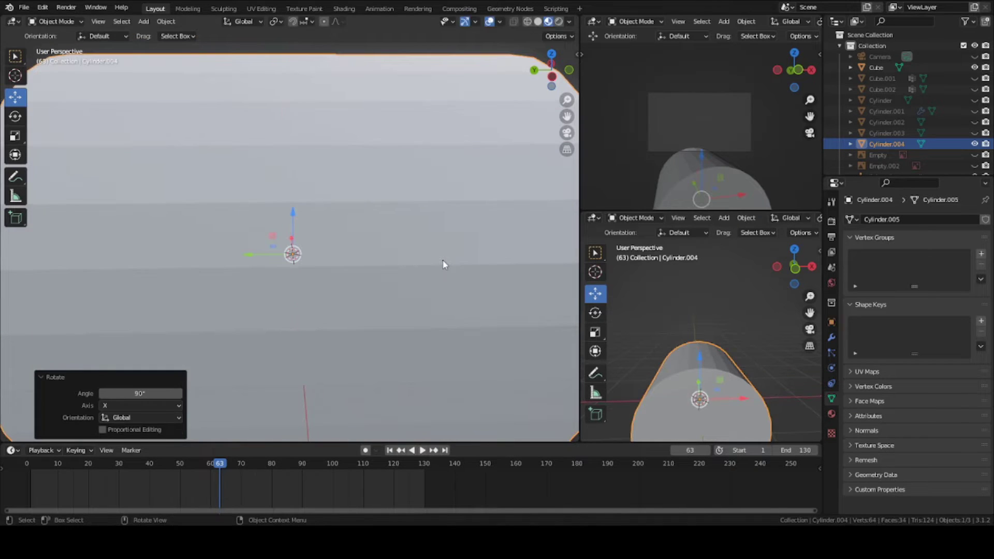
Display the cylinder's transform values and scale it down uniformly to about 0.074
{"action": "key", "text": "n"}
{"action": "left_click", "coordinate": [572, 57]}
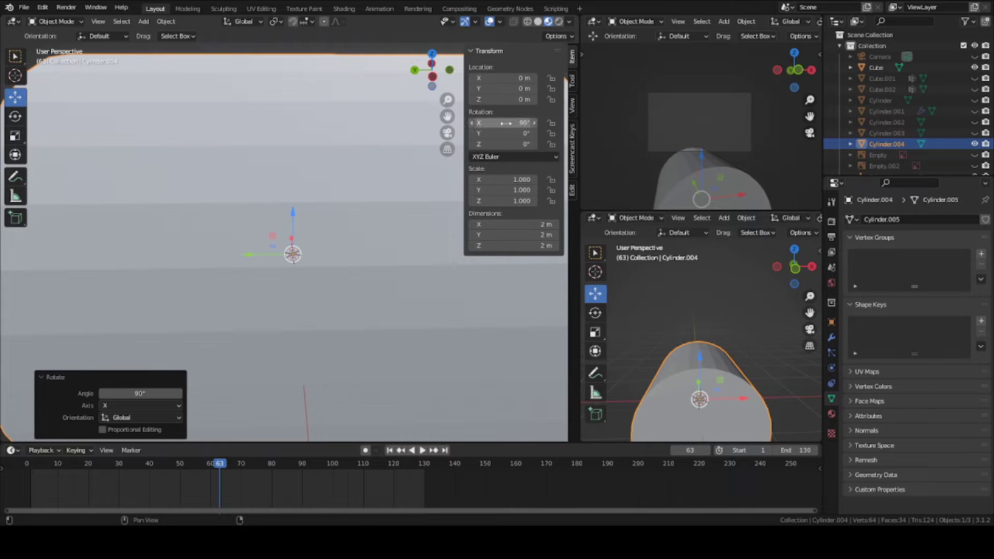
{"action": "scroll", "coordinate": [374, 191], "scroll_direction": "down", "scroll_amount": 5}
{"action": "middle_click_drag", "start_coordinate": [346, 189], "coordinate": [334, 190]}
{"action": "scroll", "coordinate": [427, 281], "scroll_direction": "up", "scroll_amount": 3}
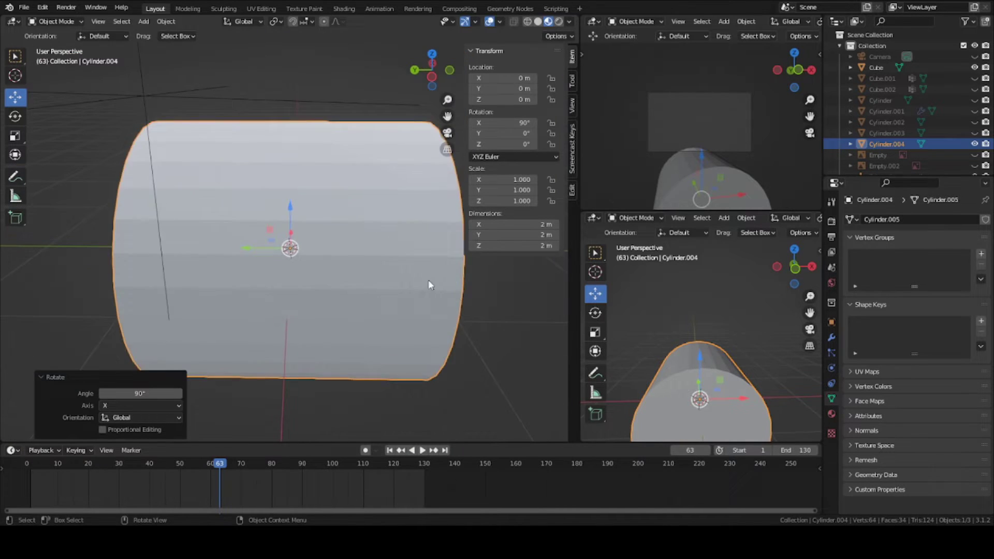
{"action": "key", "text": "s"}
{"action": "left_click", "coordinate": [304, 247]}
{"action": "scroll", "coordinate": [305, 249], "scroll_direction": "up", "scroll_amount": 3}
{"action": "key", "text": "g"}
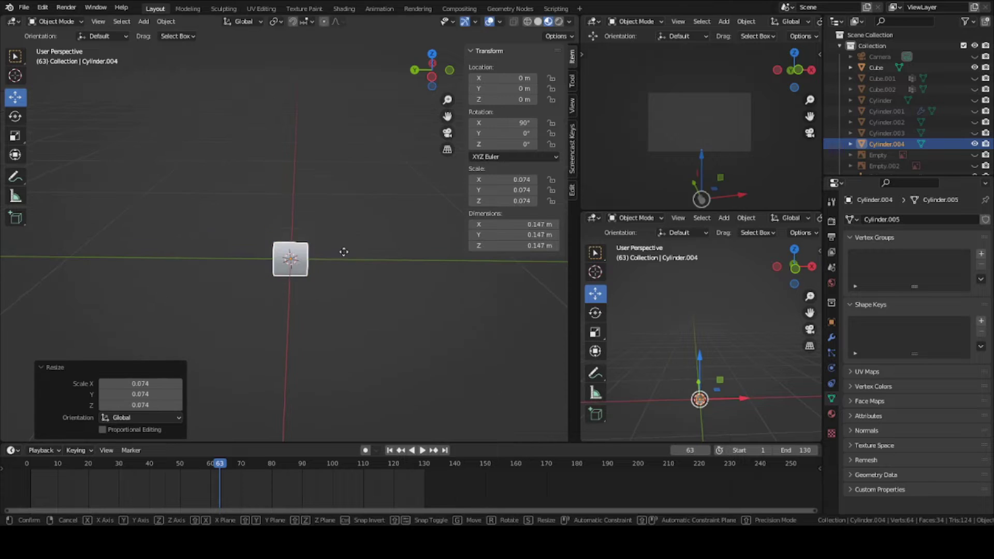
{"action": "key", "text": "y"}
{"action": "right_click", "coordinate": [309, 242]}
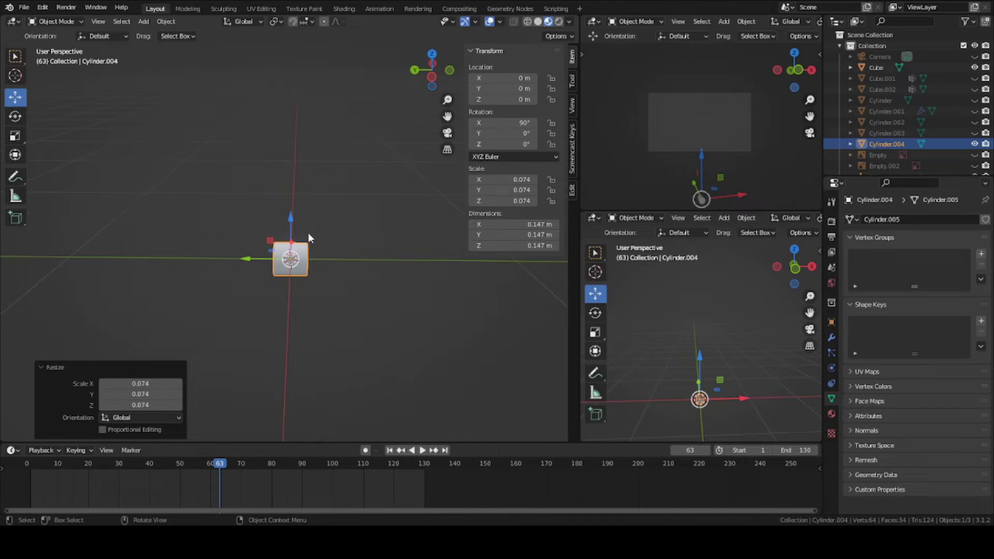
Scale the cylinder down slightly further to about 0.068 and save the file
{"action": "middle_click_drag", "start_coordinate": [309, 232], "coordinate": [371, 257]}
{"action": "key", "text": "s"}
{"action": "left_click", "coordinate": [361, 252]}
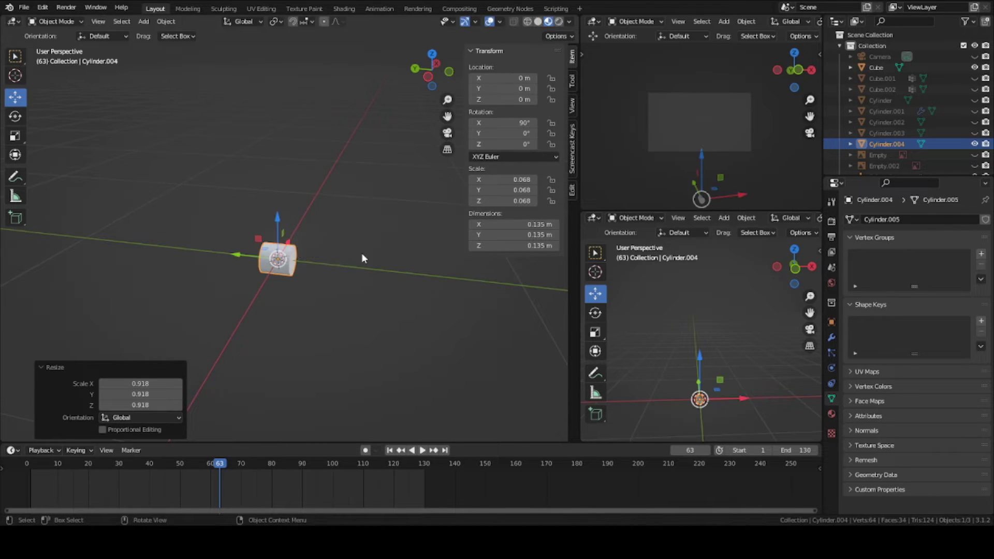
{"action": "key", "text": "ctrl+s"}
{"action": "scroll", "coordinate": [293, 282], "scroll_direction": "up", "scroll_amount": 1}
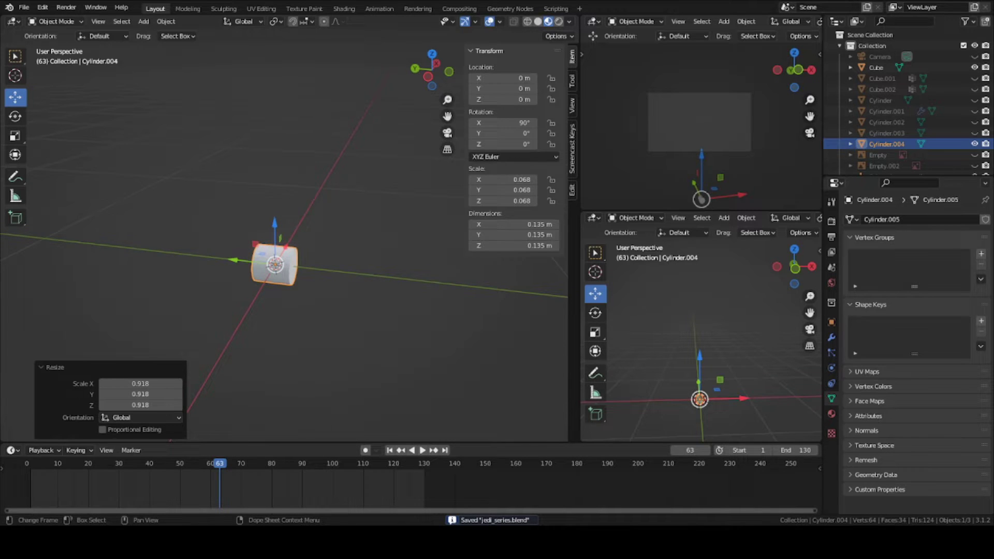
Put the cylinder into Edit Mode with its end face selected
{"action": "key", "text": "Tab"}
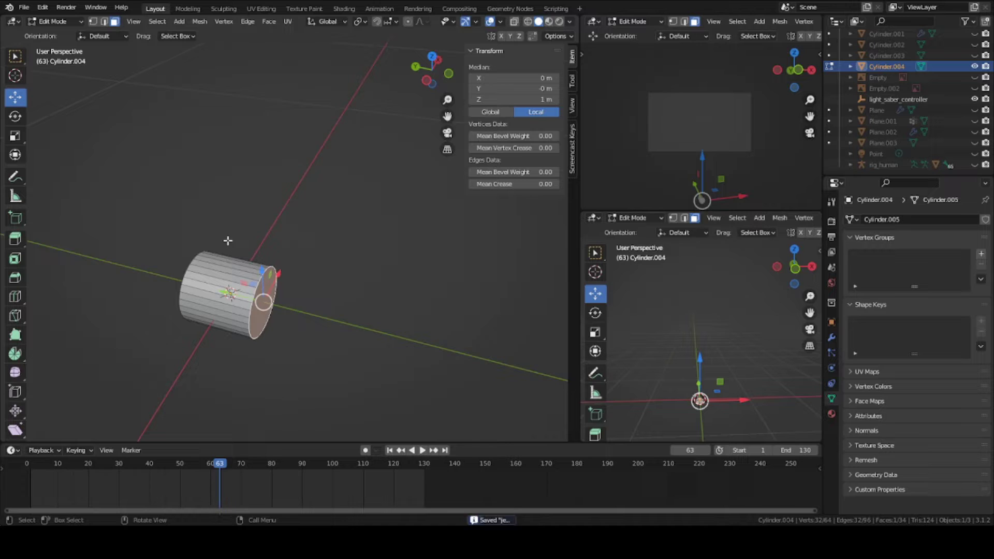
{"action": "middle_click_drag", "start_coordinate": [257, 303], "coordinate": [244, 284]}
{"action": "left_click", "coordinate": [54, 21]}
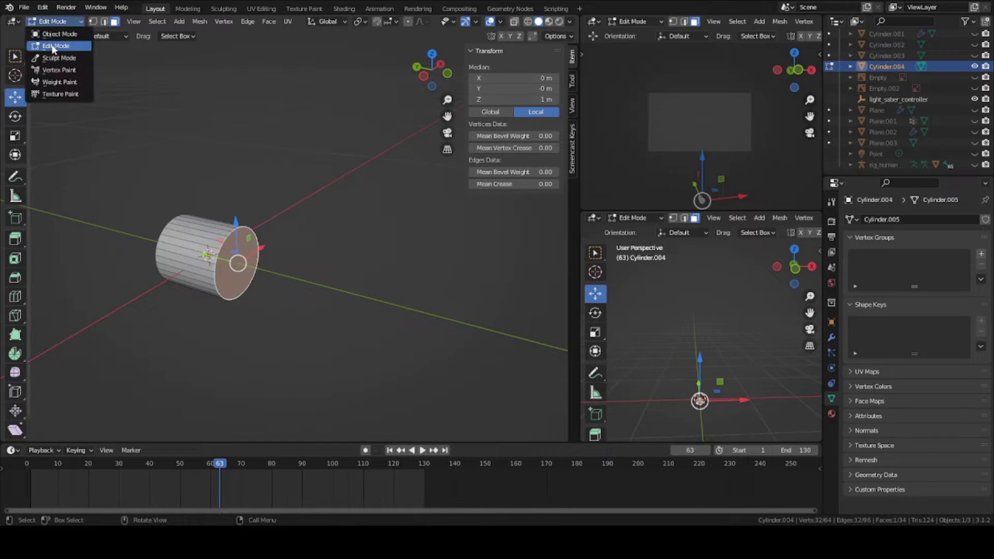
{"action": "left_click", "coordinate": [51, 46]}
Extrude the cylinder's end face in place and scale the new face down by about 0.82
{"action": "scroll", "coordinate": [189, 261], "scroll_direction": "up", "scroll_amount": 3}
{"action": "scroll", "coordinate": [189, 260], "scroll_direction": "up", "scroll_amount": 2}
{"action": "scroll", "coordinate": [165, 315], "scroll_direction": "down", "scroll_amount": 3}
{"action": "middle_click_drag", "start_coordinate": [174, 303], "coordinate": [362, 340]}
{"action": "scroll", "coordinate": [290, 308], "scroll_direction": "up", "scroll_amount": 3}
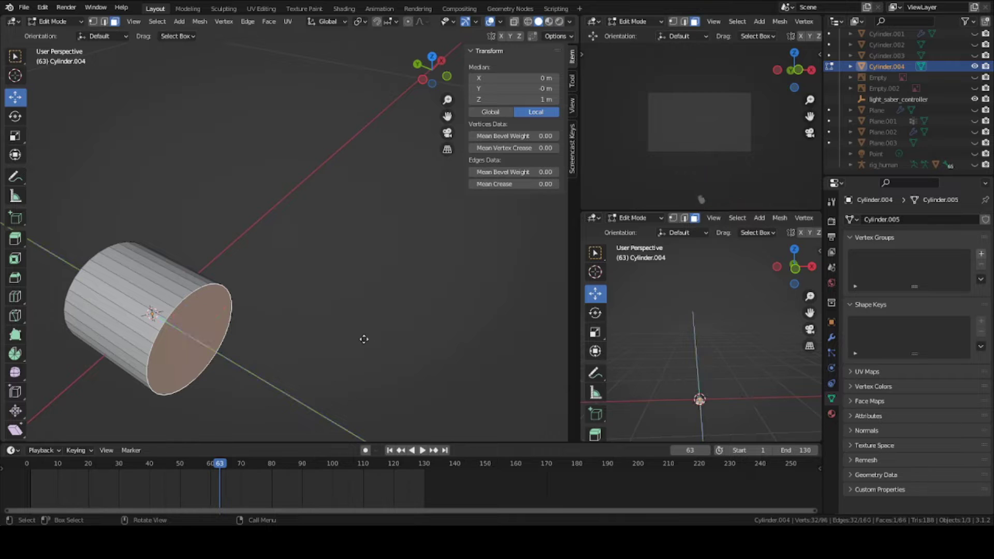
{"action": "key", "text": "e"}
{"action": "left_click", "coordinate": [364, 339]}
{"action": "key", "text": "s"}
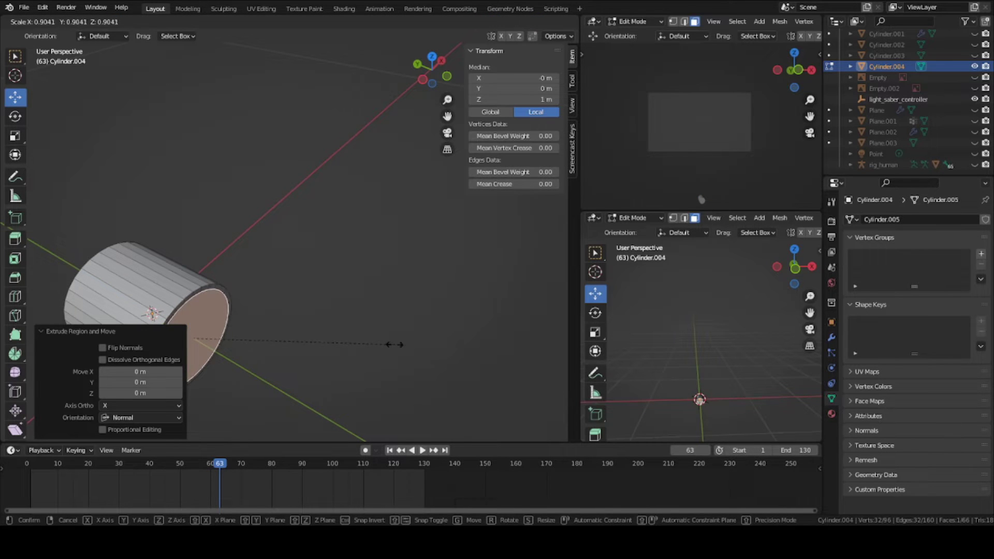
{"action": "left_click", "coordinate": [377, 340]}
{"action": "middle_click_drag", "start_coordinate": [377, 340], "coordinate": [368, 307], "text": "shift"}
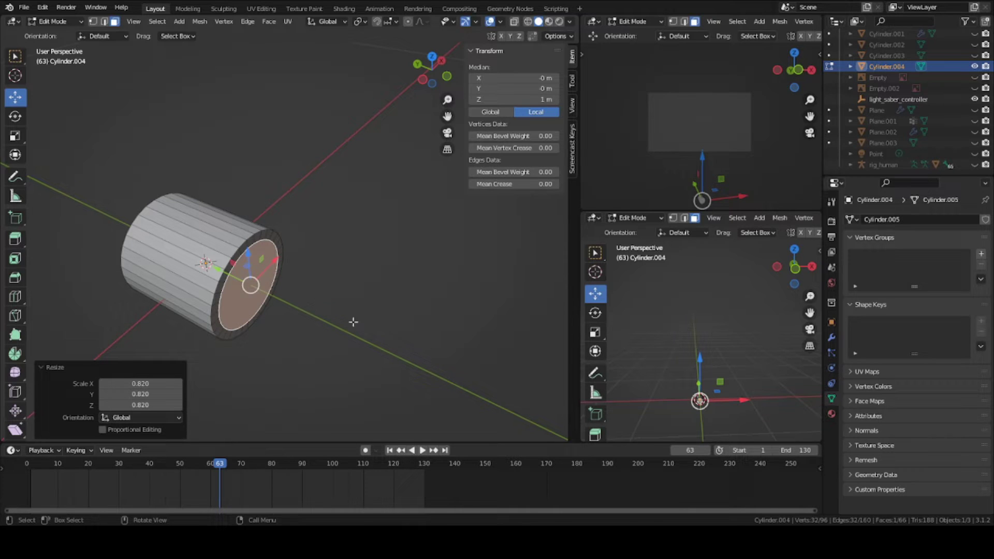
Enlarge the inset end face by a factor of about 1.055 and save the file
{"action": "key", "text": "s"}
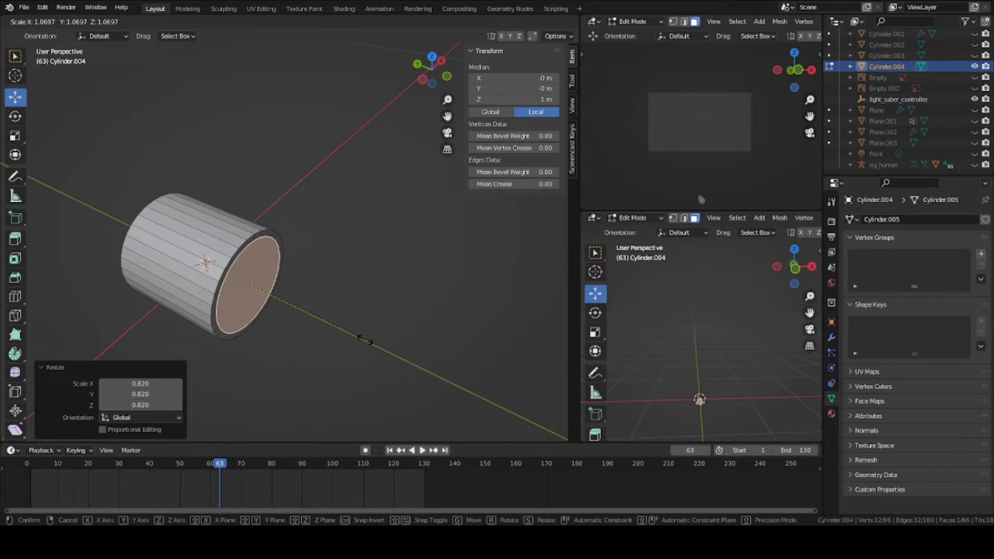
{"action": "left_click", "coordinate": [361, 339]}
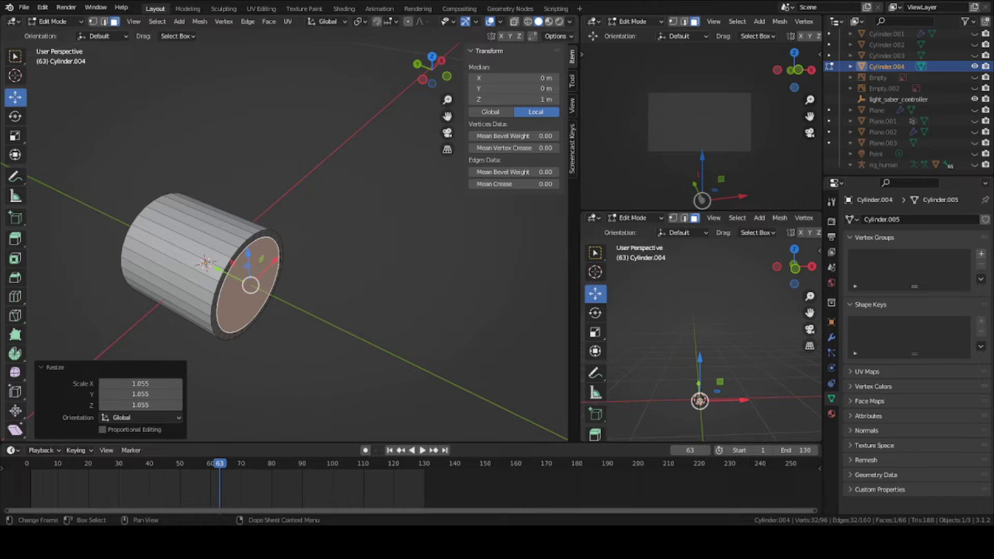
{"action": "key", "text": "ctrl+s"}
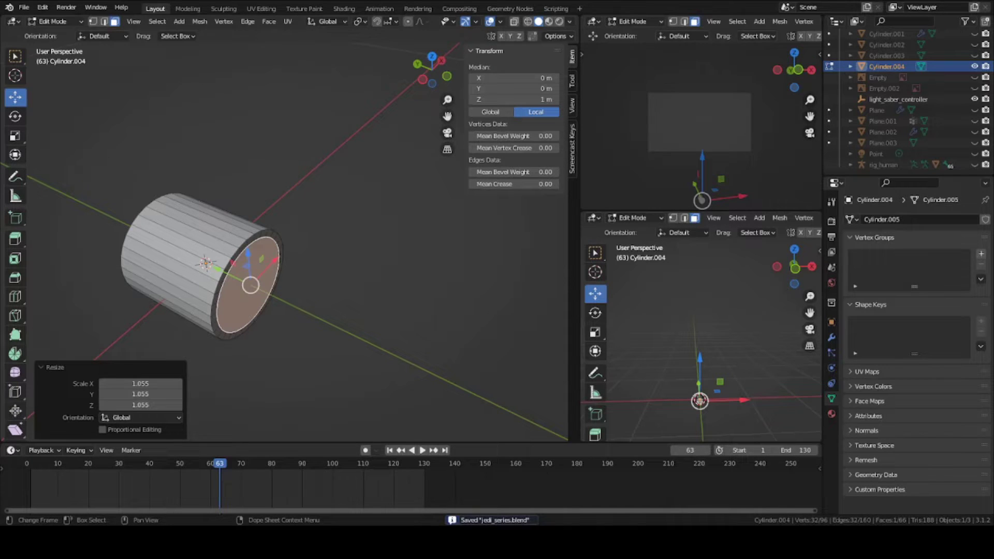
Extrude the inset end face outward about 0.023 m along negative Y to form a narrow neck
{"action": "left_click", "coordinate": [258, 271]}
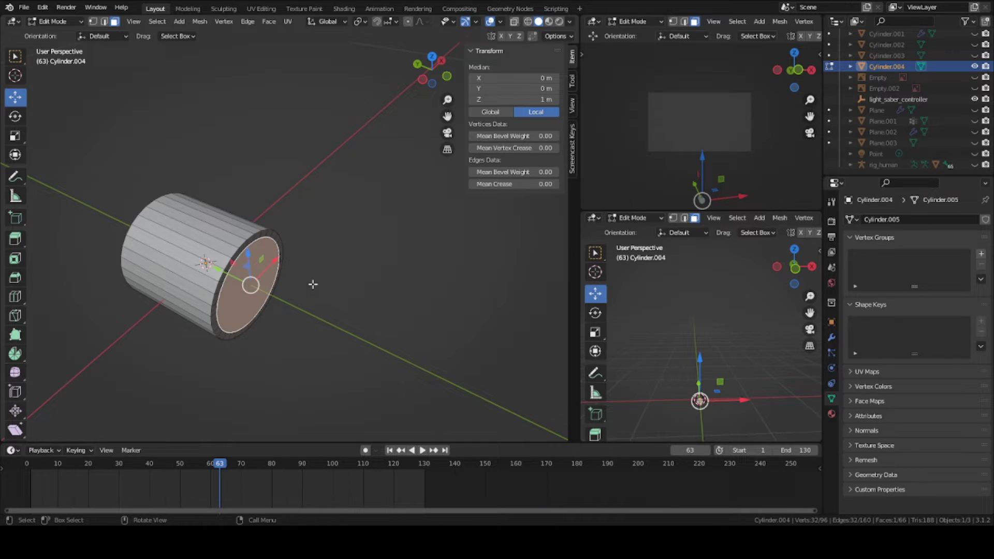
{"action": "key", "text": "e"}
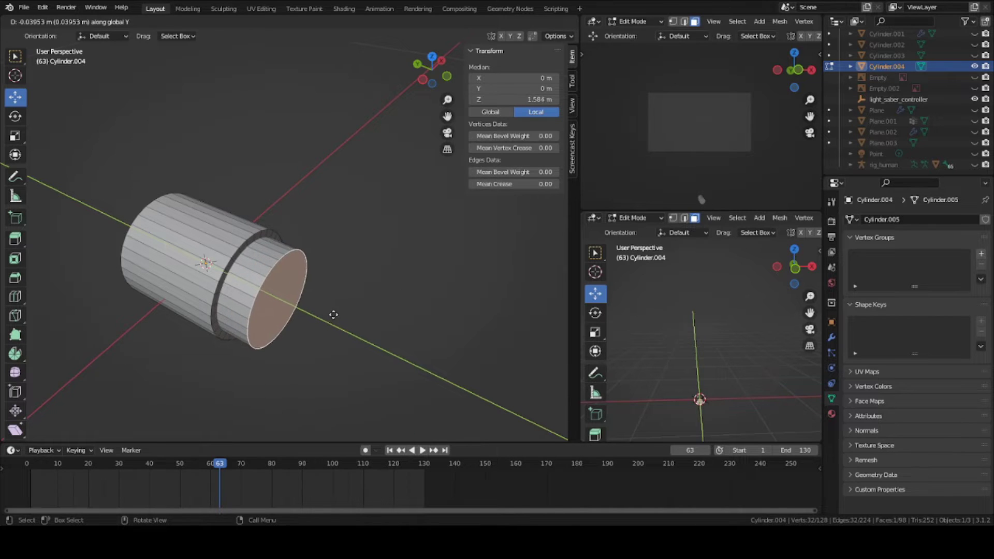
{"action": "left_click", "coordinate": [322, 310]}
{"action": "scroll", "coordinate": [280, 272], "scroll_direction": "down", "scroll_amount": 1}
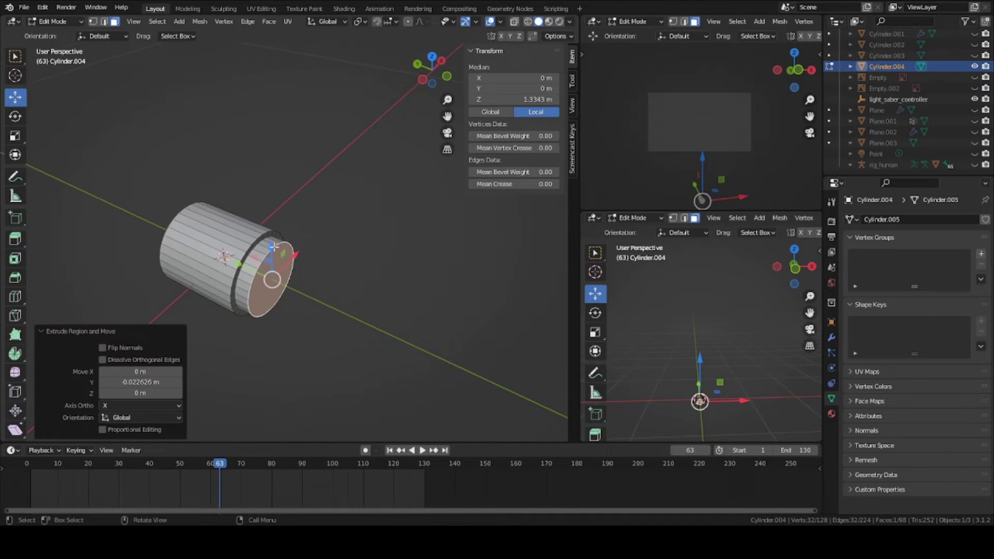
{"action": "scroll", "coordinate": [314, 280], "scroll_direction": "up", "scroll_amount": 1}
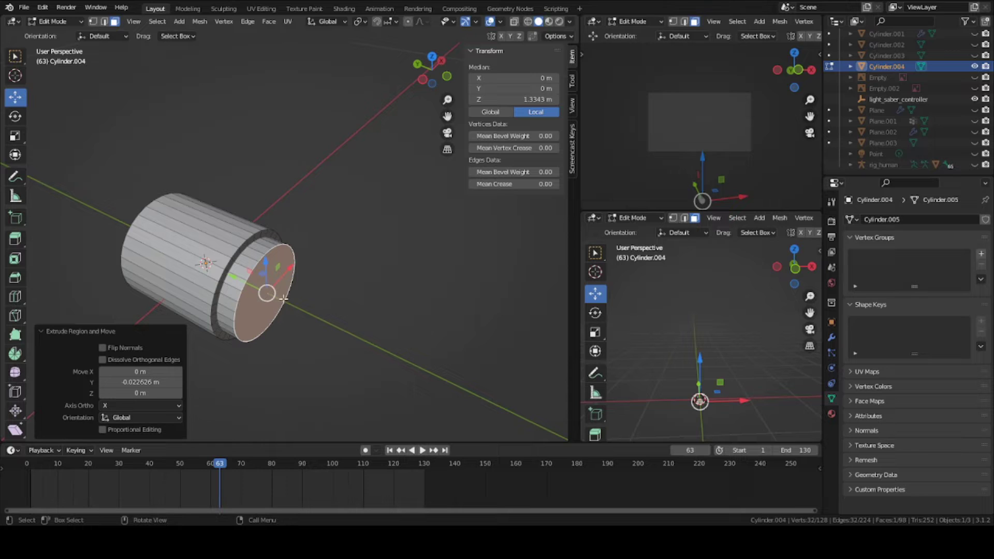
Extrude the neck's end face in place scaled by about 1.116, and extrude it about 0.062 m along negative Y
{"action": "key", "text": "e"}
{"action": "right_click", "coordinate": [300, 295]}
{"action": "key", "text": "s"}
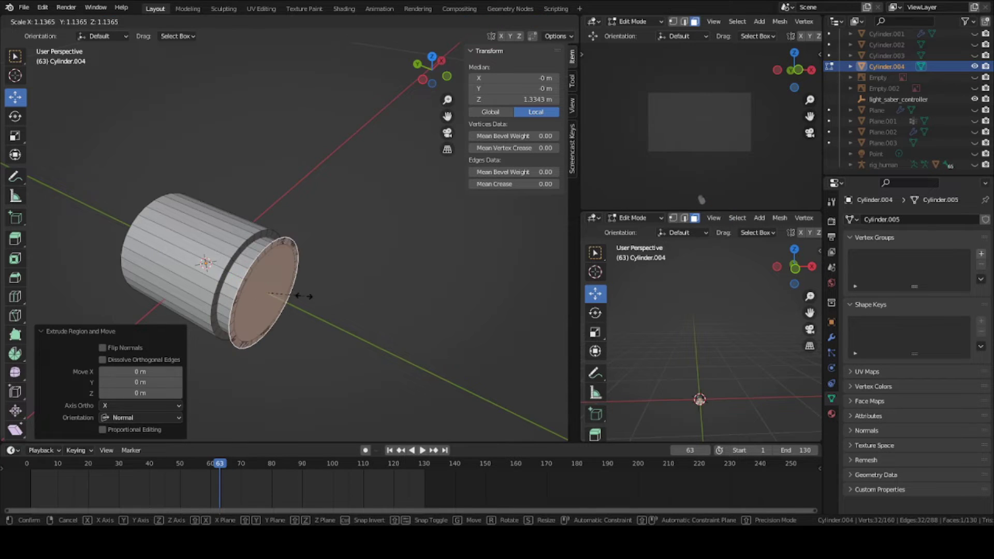
{"action": "left_click", "coordinate": [303, 294]}
{"action": "key", "text": "e"}
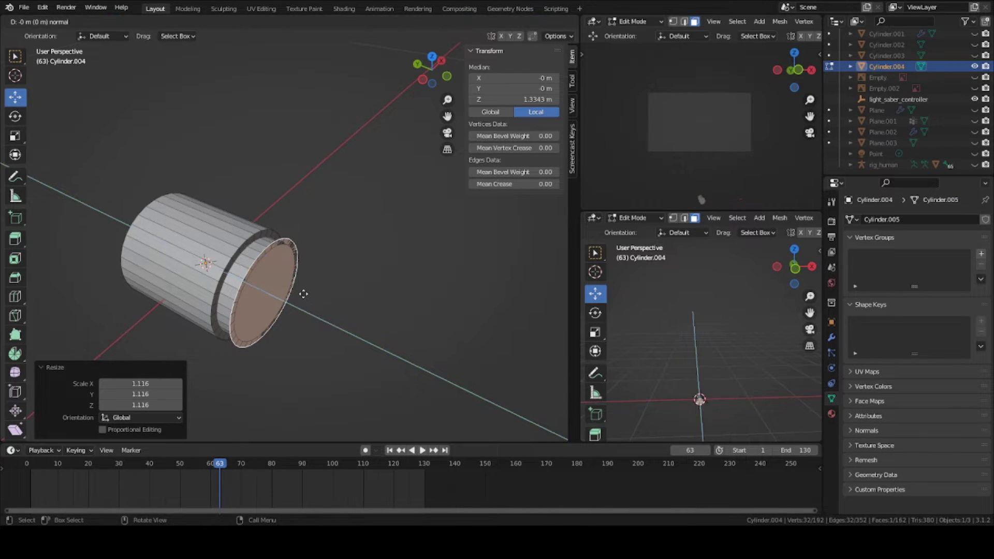
{"action": "key", "text": "y"}
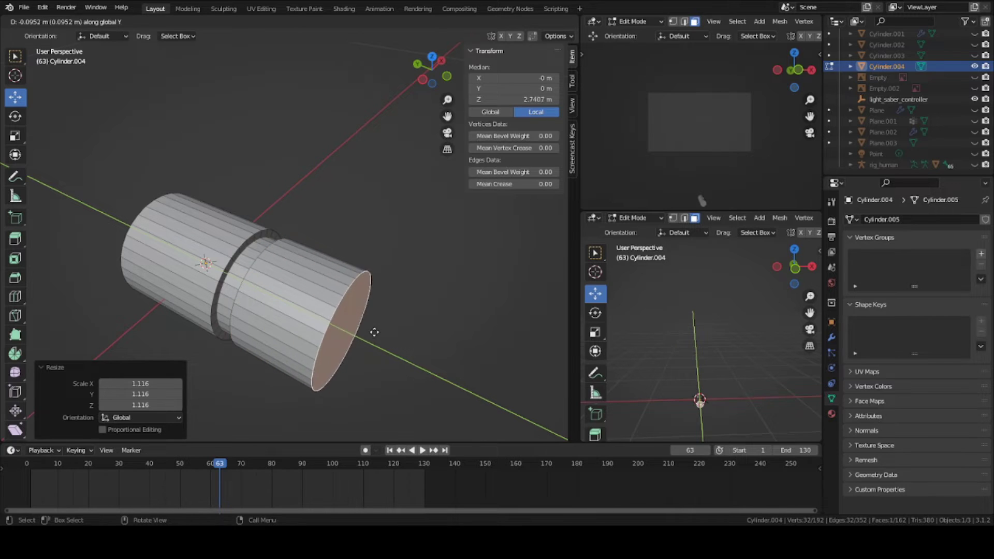
{"action": "left_click", "coordinate": [347, 321]}
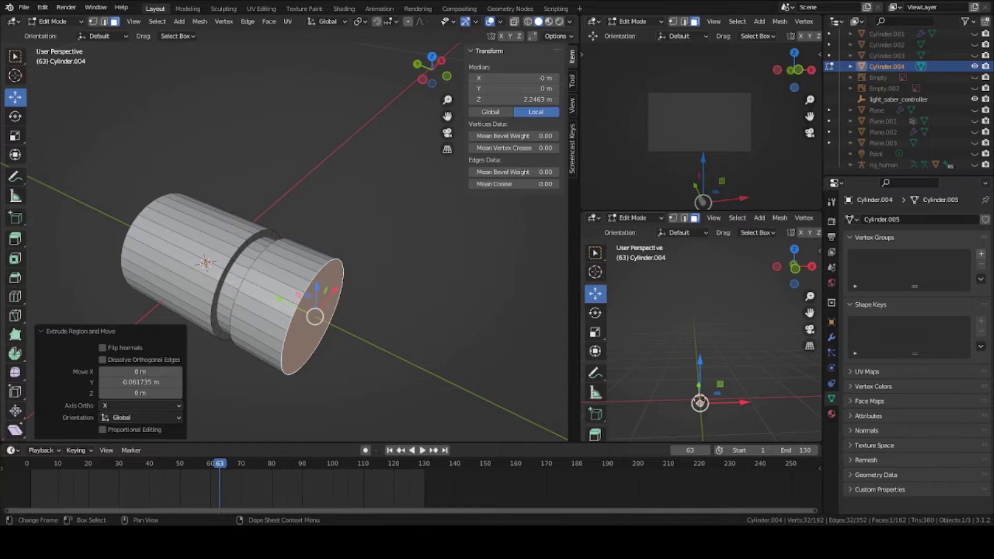
Extrude the second section's end face in place scaled by about 0.816, and extrude it about 0.011 m along negative Y
{"action": "middle_click_drag", "start_coordinate": [312, 332], "coordinate": [310, 325]}
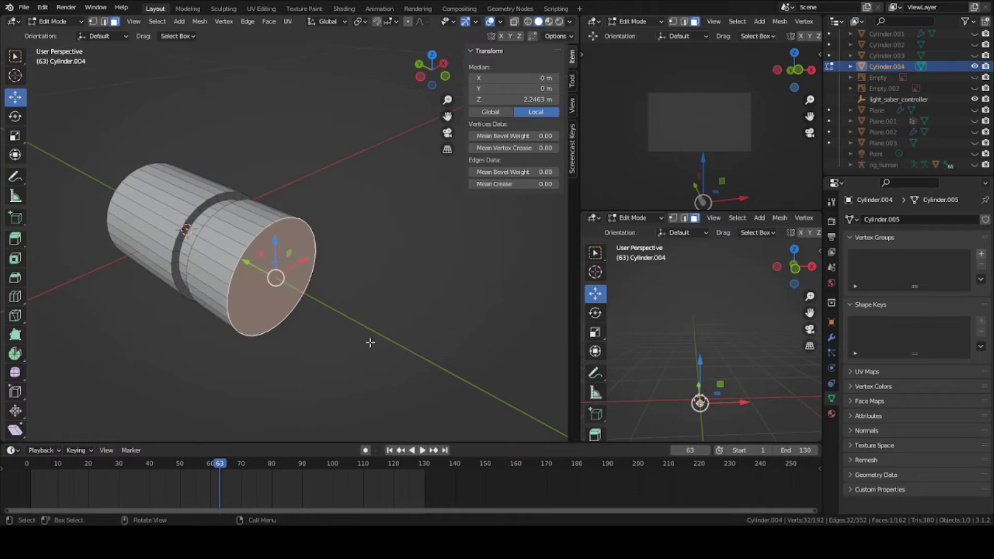
{"action": "key", "text": "e"}
{"action": "right_click", "coordinate": [397, 345]}
{"action": "key", "text": "s"}
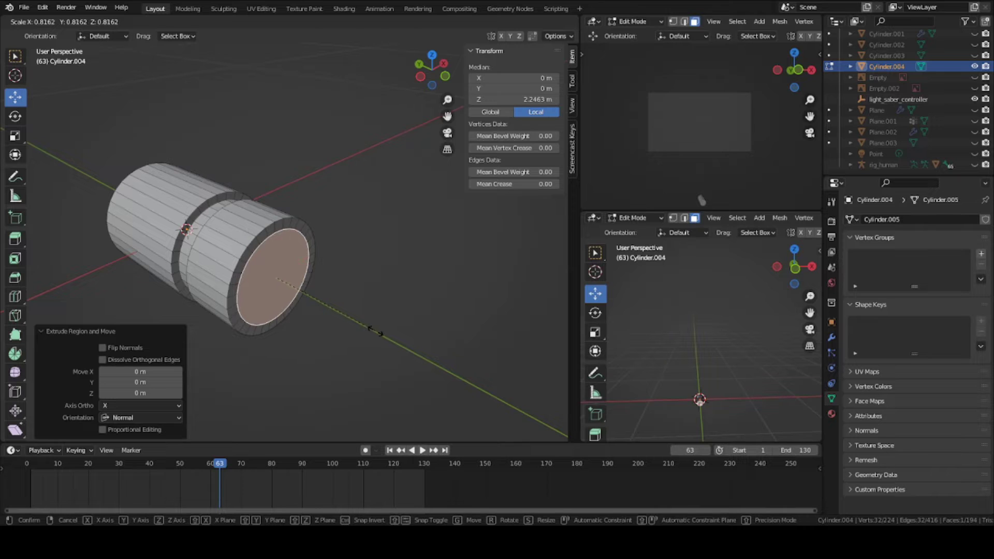
{"action": "left_click", "coordinate": [376, 333]}
{"action": "key", "text": "e"}
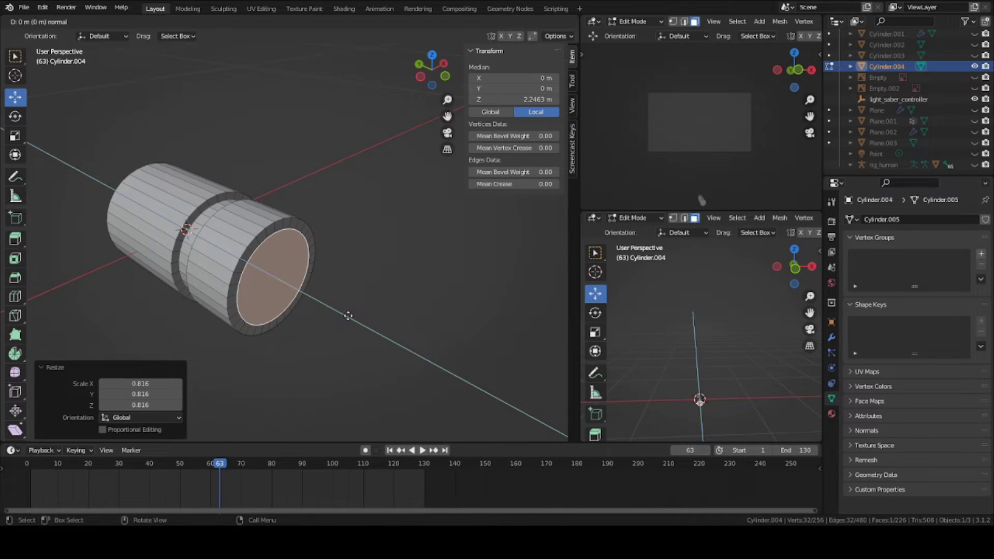
{"action": "left_click", "coordinate": [360, 315]}
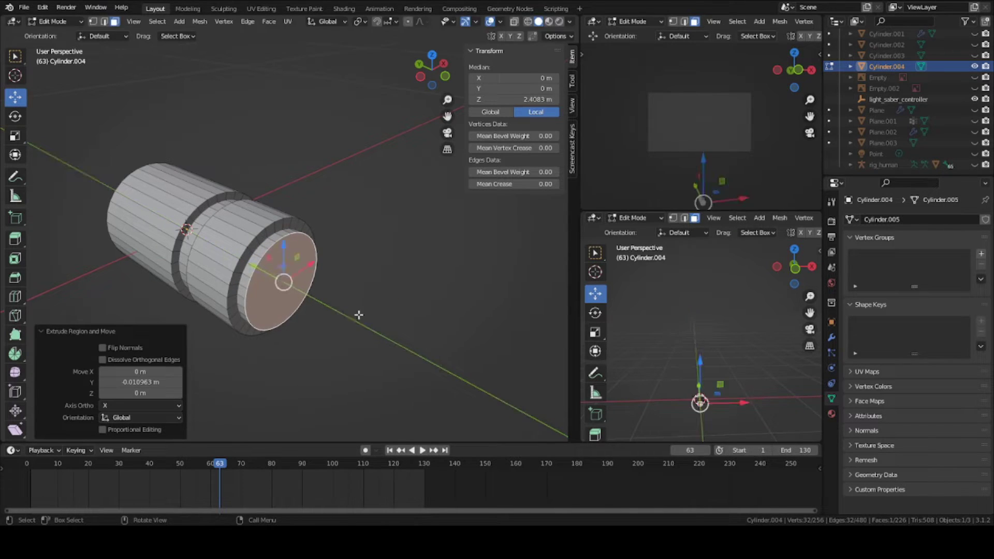
Widen the second neck's end with an extrusion scaled by about 1.178, and extrude it about 0.063 m along negative Y
{"action": "key", "text": "e"}
{"action": "key", "text": "s"}
{"action": "left_click", "coordinate": [375, 321]}
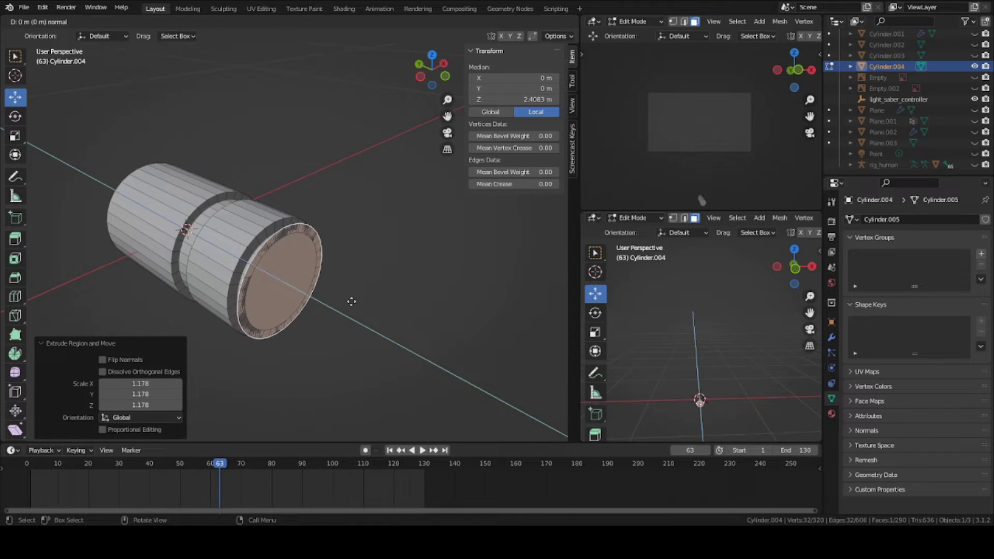
{"action": "key", "text": "e"}
{"action": "left_click", "coordinate": [399, 324]}
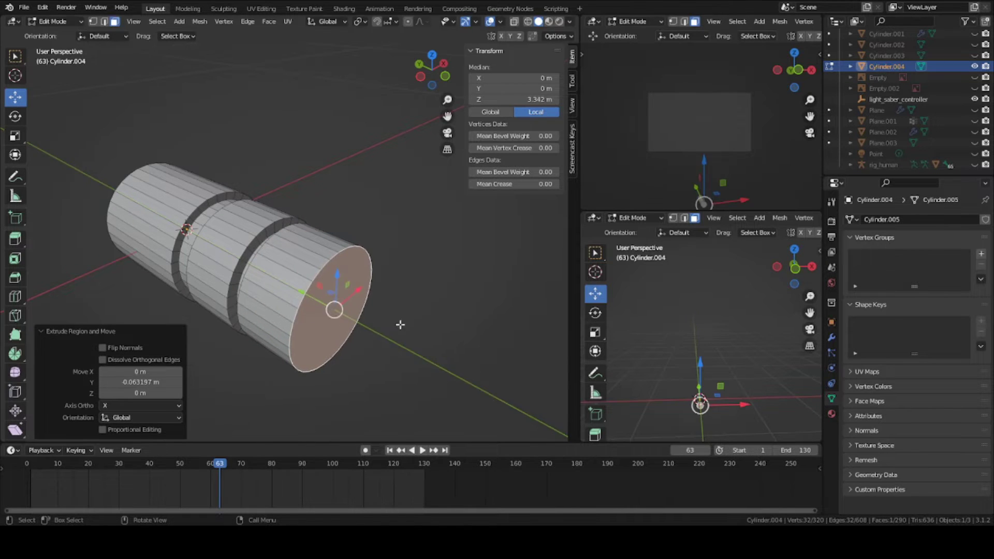
{"action": "middle_click_drag", "start_coordinate": [400, 326], "coordinate": [374, 310]}
{"action": "scroll", "coordinate": [374, 310], "scroll_direction": "down", "scroll_amount": 3}
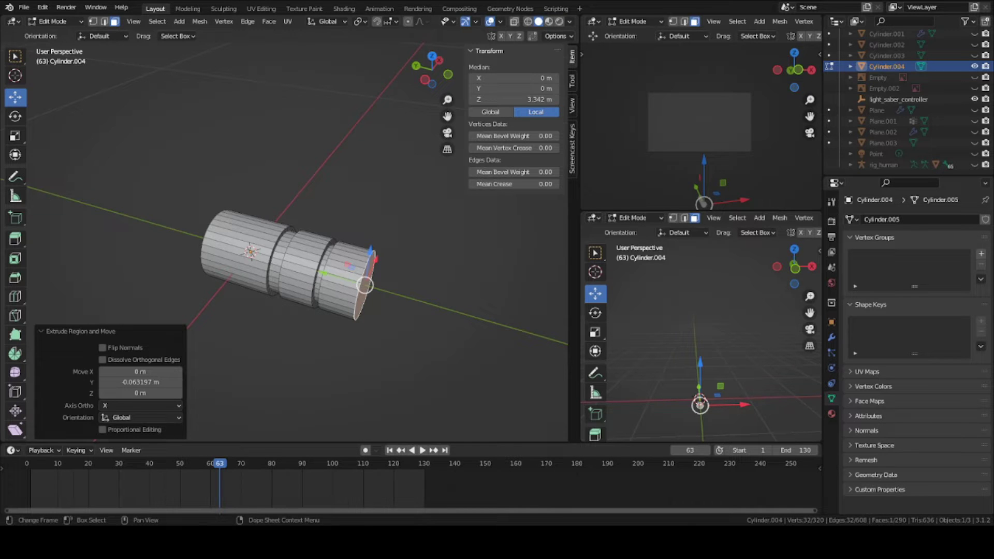
Save the file and move the end face at the hilt's opposite end about 0.067 m along positive Y
{"action": "key", "text": "ctrl+s"}
{"action": "middle_click_drag", "start_coordinate": [310, 315], "coordinate": [336, 337]}
{"action": "left_click", "coordinate": [333, 278]}
{"action": "key", "text": "g"}
{"action": "key", "text": "y"}
{"action": "left_click", "coordinate": [377, 349]}
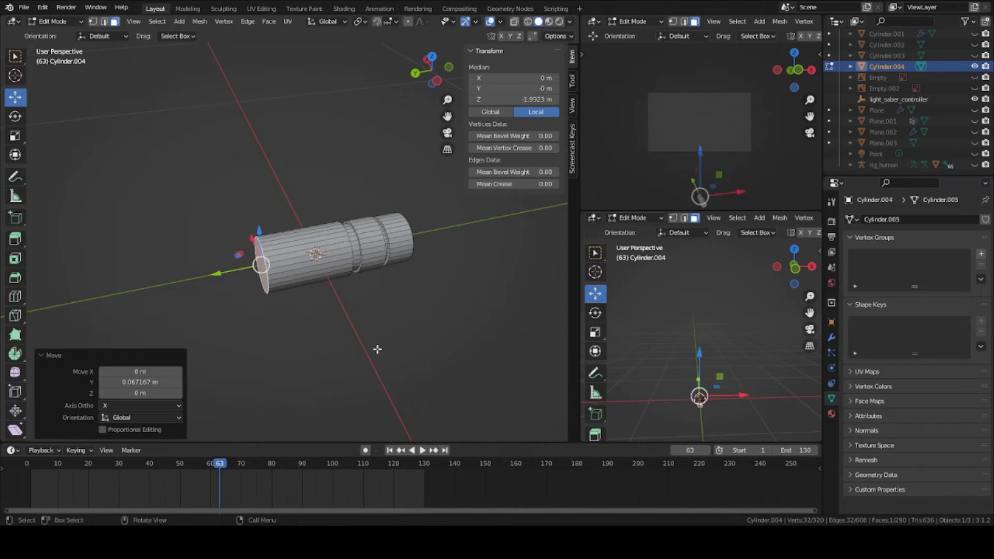
Extrude the hilt's rear end face a short distance along Y to form the pommel end, and save the file
{"action": "key", "text": "e"}
{"action": "key", "text": "y"}
{"action": "left_click", "coordinate": [373, 344]}
{"action": "left_click", "coordinate": [368, 338]}
{"action": "key", "text": "Tab"}
{"action": "key", "text": "ctrl+s"}
Extrude the hilt's front end face in place scaled by about 0.880, and extrude it along negative Y as a longer section
{"action": "middle_click_drag", "start_coordinate": [414, 352], "coordinate": [321, 336]}
{"action": "key", "text": "Tab"}
{"action": "left_click", "coordinate": [289, 280]}
{"action": "key", "text": "e"}
{"action": "key", "text": "s"}
{"action": "left_click", "coordinate": [368, 337]}
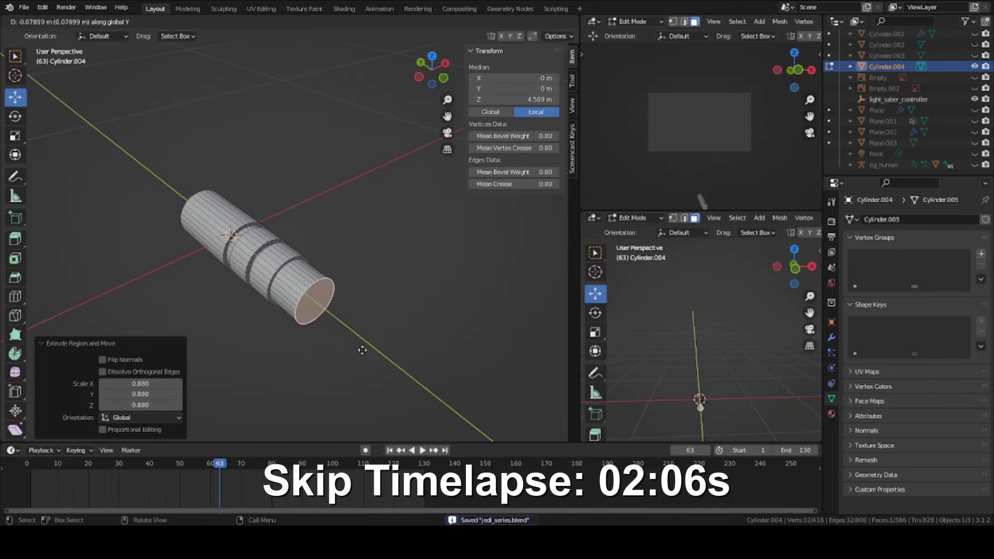
{"action": "left_click", "coordinate": [386, 365]}
Build a raised ring at the hilt's front by widening the end face with a scaled extrusion and extruding it about 0.017 m along negative Y
{"action": "key", "text": "e"}
{"action": "key", "text": "s"}
{"action": "left_click", "coordinate": [389, 368]}
{"action": "key", "text": "e"}
{"action": "key", "text": "y"}
{"action": "left_click", "coordinate": [402, 378]}
Extrude the ring's end face in place scaled down, and extrude it slightly along negative Y as a narrow groove
{"action": "key", "text": "e"}
{"action": "key", "text": "s"}
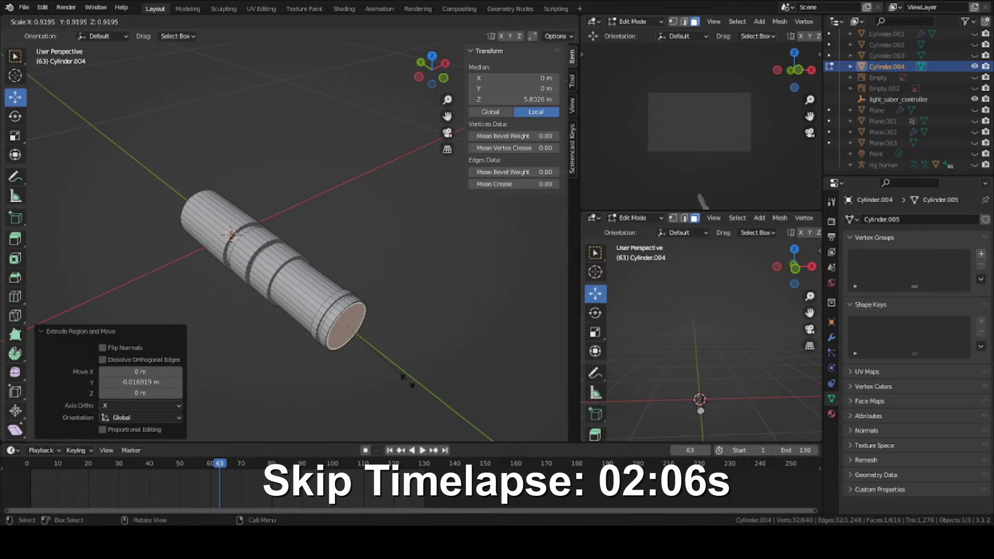
{"action": "left_click", "coordinate": [403, 365]}
{"action": "key", "text": "e"}
{"action": "key", "text": "y"}
{"action": "left_click", "coordinate": [406, 368]}
Widen the groove's end with a scaled extrusion, and extrude it about 0.021 m along negative Y as the front ring
{"action": "key", "text": "e"}
{"action": "key", "text": "s"}
{"action": "left_click", "coordinate": [412, 371]}
{"action": "key", "text": "e"}
{"action": "key", "text": "y"}
{"action": "left_click", "coordinate": [431, 379]}
Inset the front ring's end face with a scaled-down extrusion, extrude it inward along Y as a recess, and save the file
{"action": "key", "text": "e"}
{"action": "key", "text": "s"}
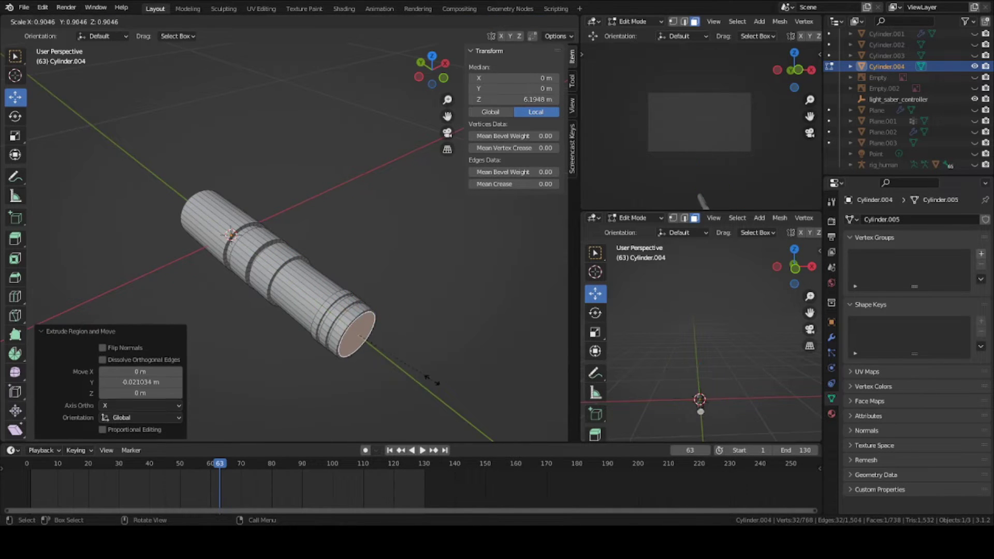
{"action": "left_click", "coordinate": [425, 367]}
{"action": "key", "text": "e"}
{"action": "key", "text": "y"}
{"action": "left_click", "coordinate": [439, 382]}
{"action": "key", "text": "Tab"}
{"action": "key", "text": "ctrl+s"}
Rescale the hilt's open front end and display the hilt's material settings
{"action": "middle_click_drag", "start_coordinate": [439, 382], "coordinate": [334, 285]}
{"action": "left_click", "coordinate": [365, 298]}
{"action": "key", "text": "s"}
{"action": "left_click", "coordinate": [411, 357]}
{"action": "left_click", "coordinate": [319, 315]}
{"action": "right_click", "coordinate": [320, 314]}
{"action": "left_click", "coordinate": [320, 315]}
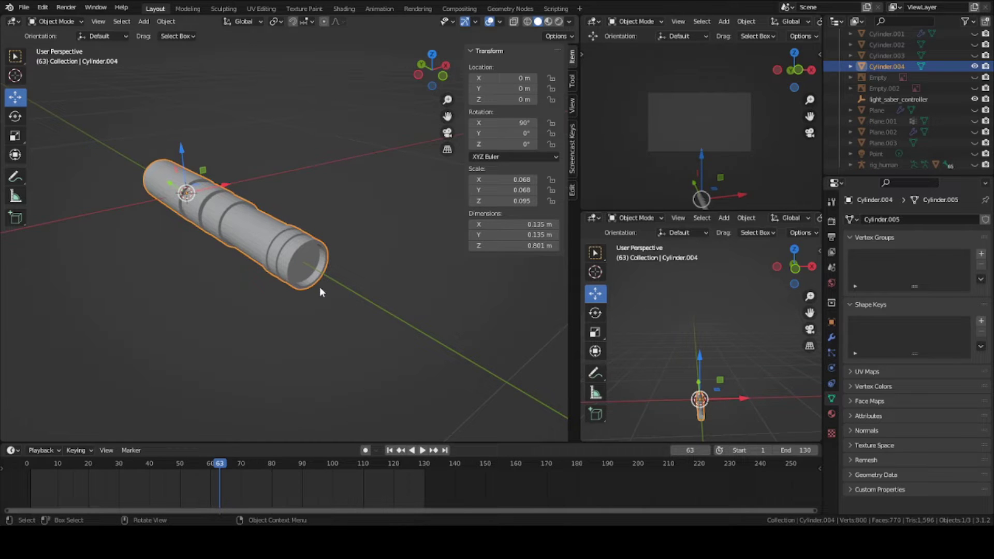
{"action": "left_click", "coordinate": [832, 414]}
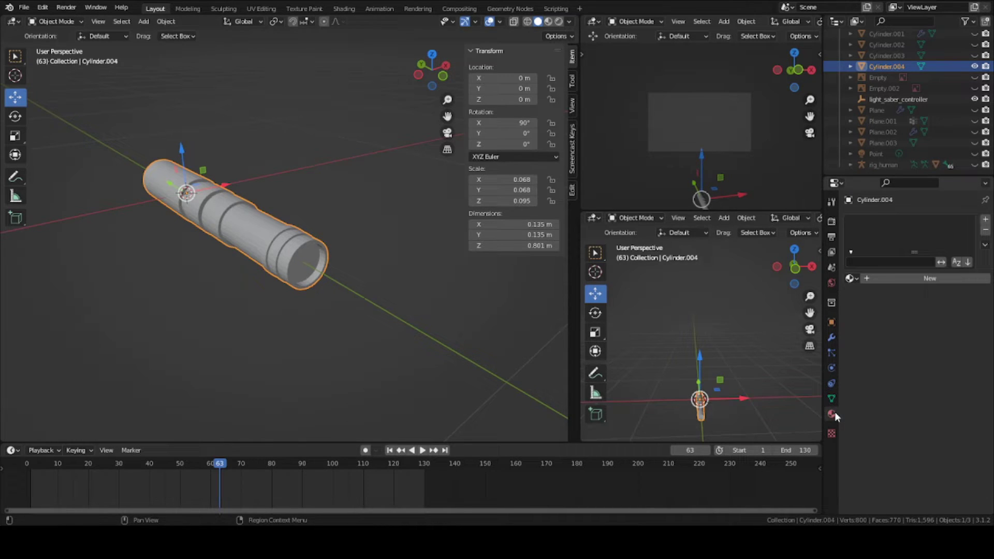
Extrude the recessed front face of the hilt about 0.845 m along negative Y to start the blade
{"action": "key", "text": "Tab"}
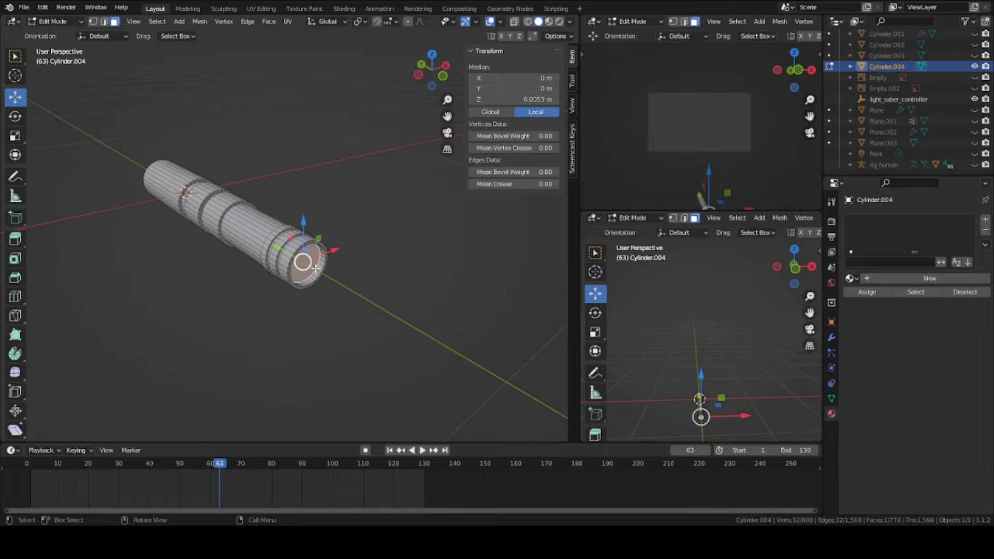
{"action": "scroll", "coordinate": [312, 267], "scroll_direction": "down", "scroll_amount": 2}
{"action": "scroll", "coordinate": [306, 248], "scroll_direction": "up", "scroll_amount": 2}
{"action": "scroll", "coordinate": [312, 267], "scroll_direction": "down", "scroll_amount": 2}
{"action": "mouse_move", "coordinate": [312, 267]}
{"action": "middle_mouse_down", "text": "shift"}
{"action": "mouse_move", "coordinate": [281, 272]}
{"action": "mouse_move", "coordinate": [301, 263]}
{"action": "middle_mouse_up", "text": "shift"}
{"action": "key", "text": "e"}
{"action": "key", "text": "y"}
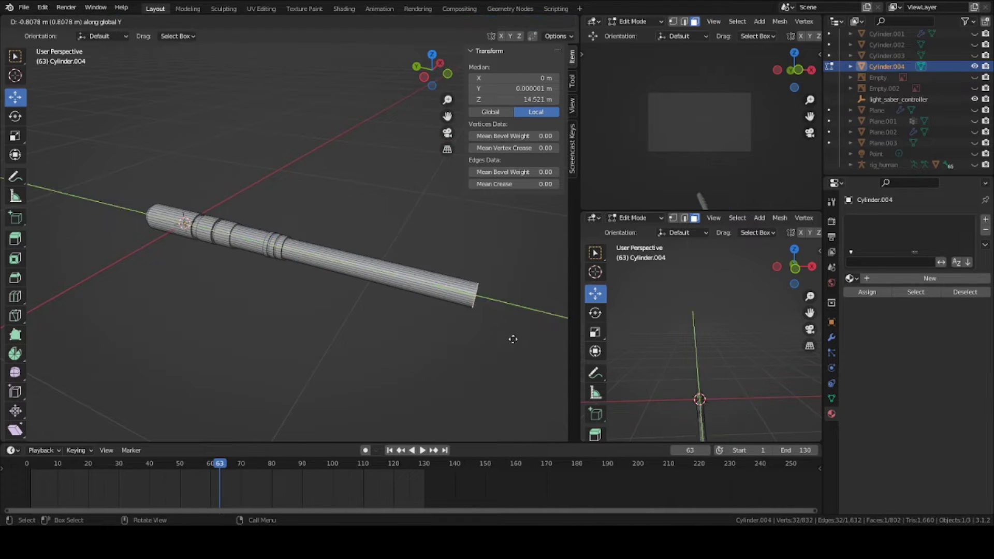
{"action": "left_click", "coordinate": [512, 339]}
Lengthen the blade by moving its end face along negative Y, finishing with a further move of about 0.161 m
{"action": "scroll", "coordinate": [403, 284], "scroll_direction": "down", "scroll_amount": 4}
{"action": "middle_click_drag", "start_coordinate": [371, 285], "coordinate": [277, 253], "text": "shift"}
{"action": "key", "text": "e"}
{"action": "key", "text": "y"}
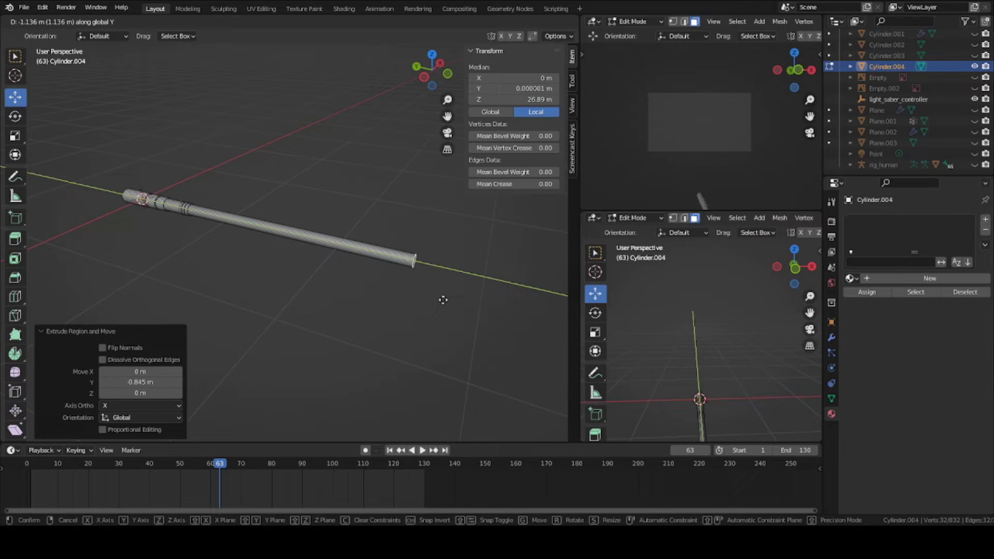
{"action": "left_click", "coordinate": [447, 284]}
{"action": "scroll", "coordinate": [404, 304], "scroll_direction": "down", "scroll_amount": 3}
{"action": "middle_click_drag", "start_coordinate": [447, 284], "coordinate": [345, 236]}
{"action": "key", "text": "g"}
{"action": "key", "text": "y"}
{"action": "left_click", "coordinate": [405, 299]}
{"action": "scroll", "coordinate": [377, 265], "scroll_direction": "up", "scroll_amount": 2}
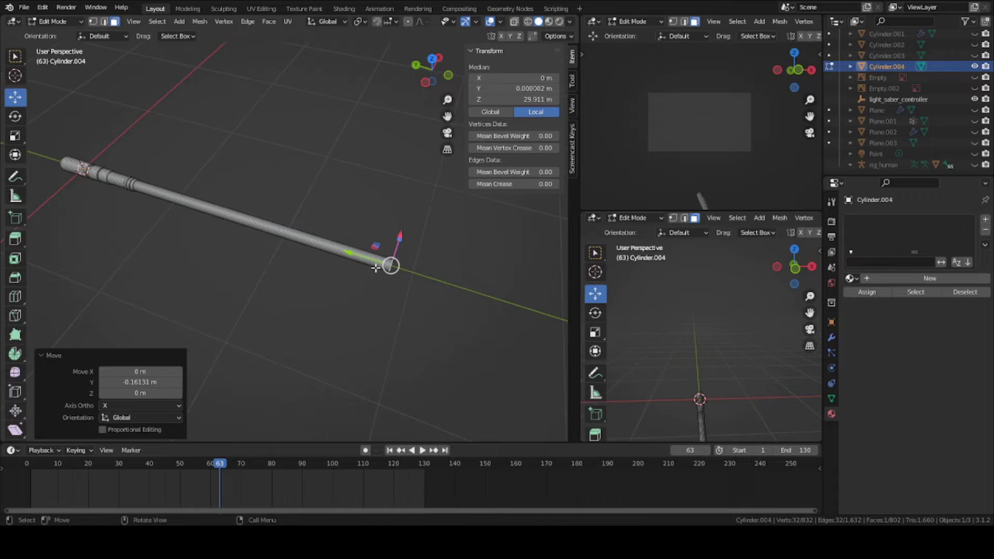
Extrude the blade's end face a short distance along negative Y and scale it by about 0.657 to taper the tip
{"action": "middle_click_drag", "start_coordinate": [377, 266], "coordinate": [301, 241]}
{"action": "scroll", "coordinate": [401, 291], "scroll_direction": "up", "scroll_amount": 3}
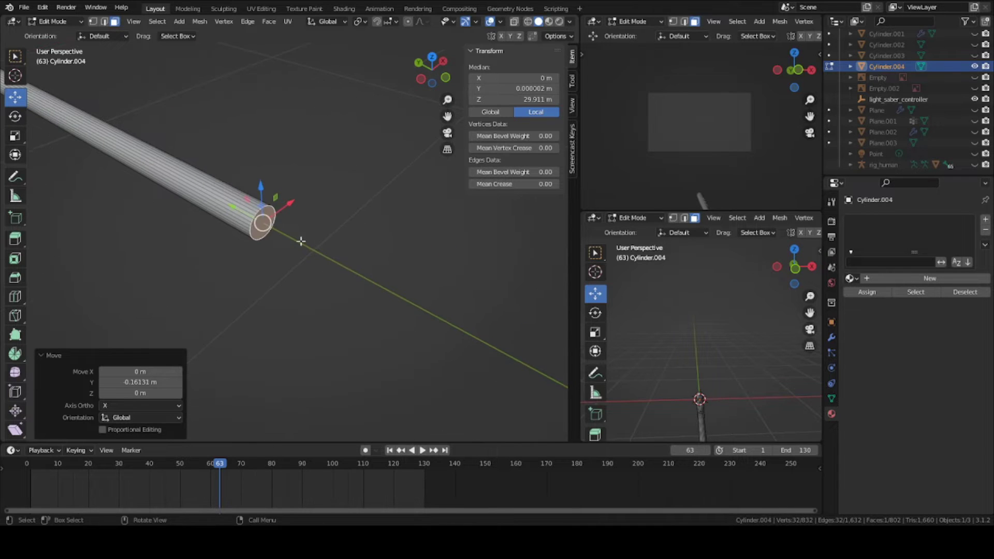
{"action": "scroll", "coordinate": [295, 238], "scroll_direction": "up", "scroll_amount": 5}
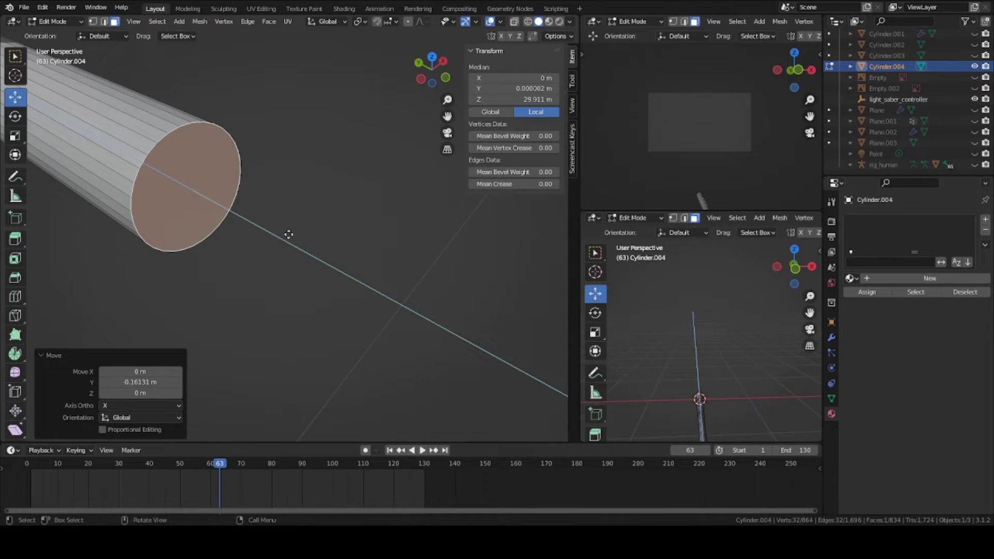
{"action": "key", "text": "e"}
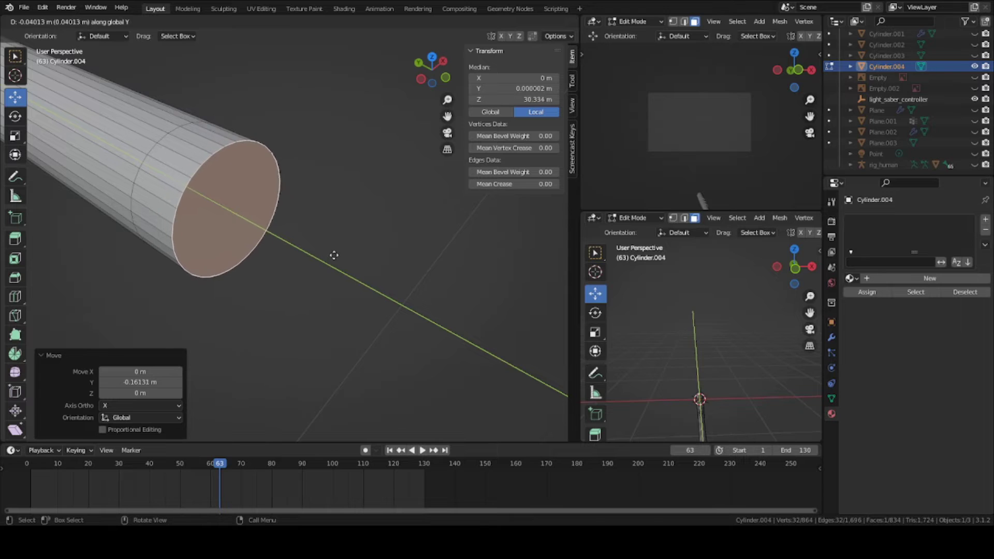
{"action": "left_click", "coordinate": [337, 259]}
{"action": "key", "text": "s"}
{"action": "left_click", "coordinate": [320, 239]}
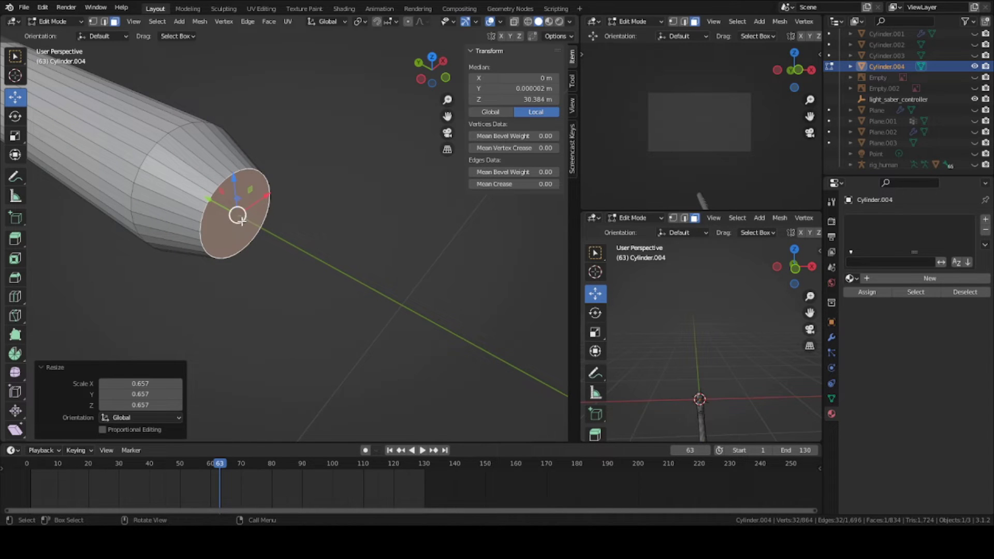
Extrude a second tip section along negative Y, scale its end by about 0.414, and pull it back slightly to round the tip
{"action": "key", "text": "e"}
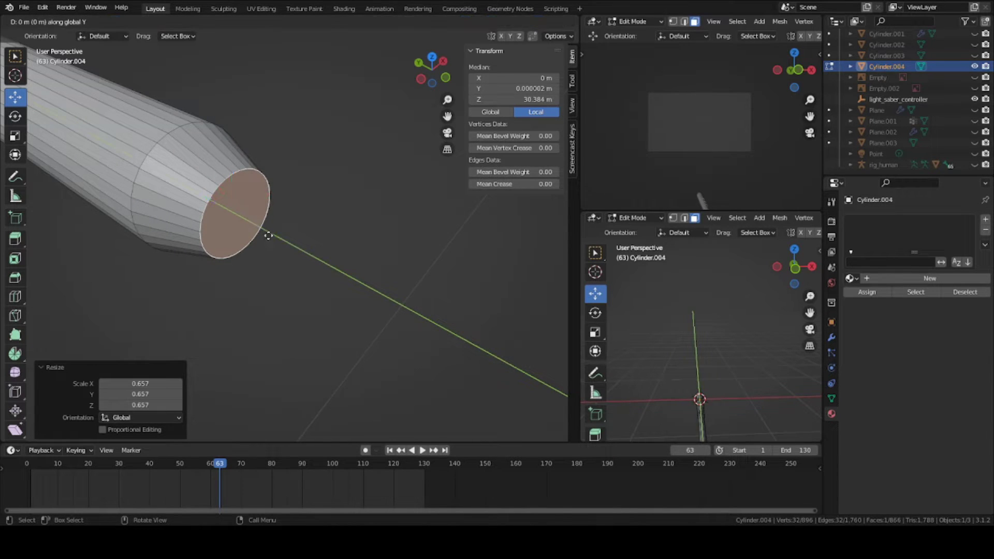
{"action": "left_click", "coordinate": [314, 260]}
{"action": "key", "text": "s"}
{"action": "left_click", "coordinate": [299, 235]}
{"action": "key", "text": "g"}
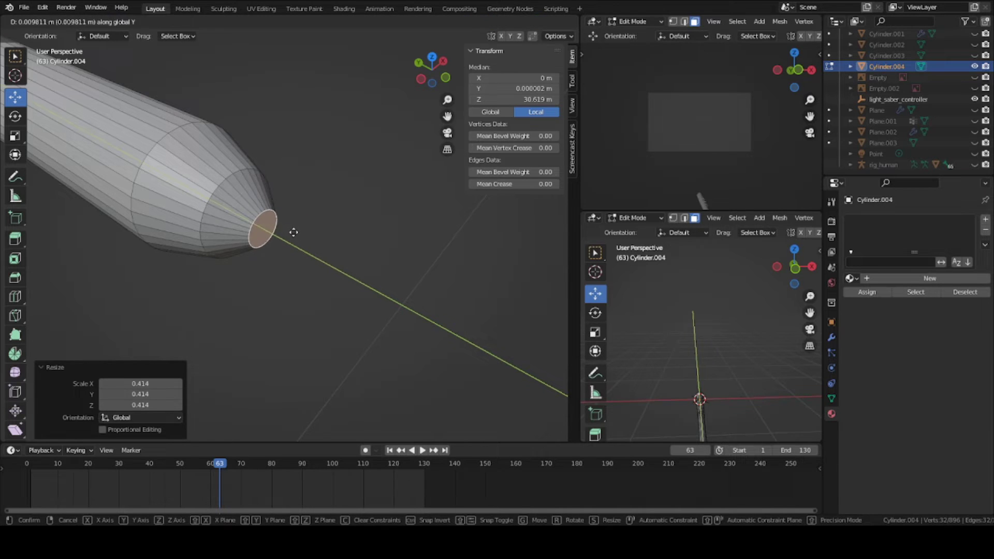
{"action": "left_click", "coordinate": [286, 230]}
Save the file and apply smooth shading to the whole lightsaber
{"action": "scroll", "coordinate": [287, 230], "scroll_direction": "down", "scroll_amount": 3}
{"action": "key", "text": "Tab"}
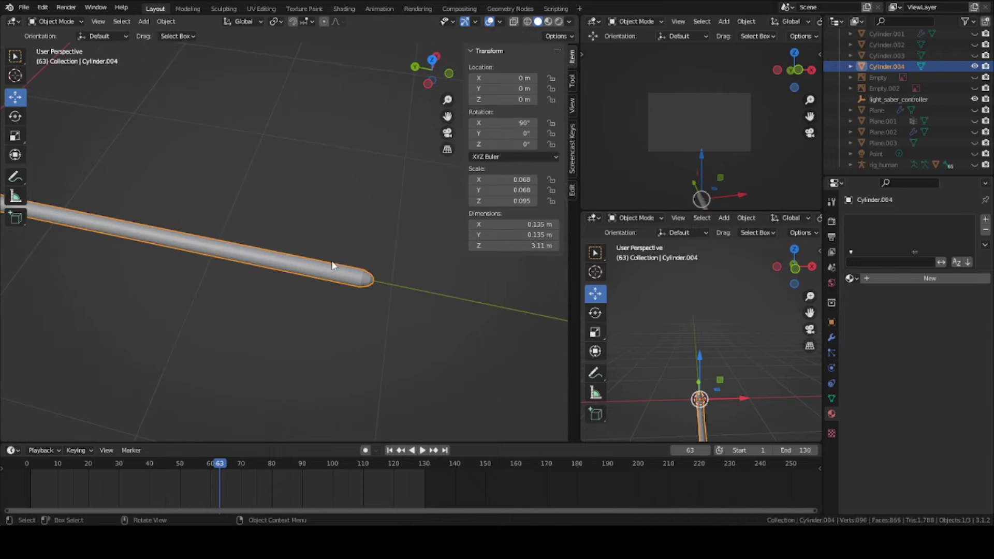
{"action": "middle_click_drag", "start_coordinate": [334, 266], "coordinate": [226, 222]}
{"action": "key", "text": "ctrl+s"}
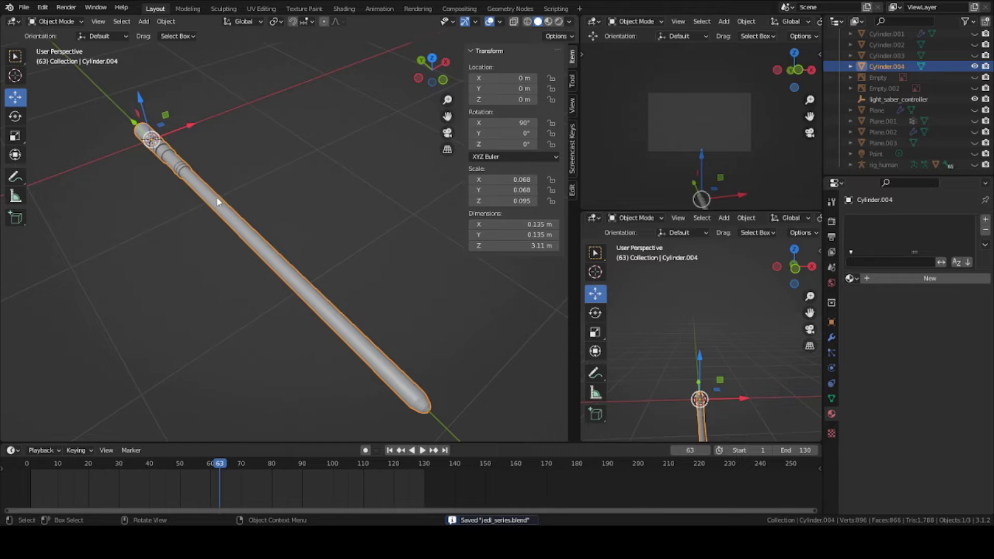
{"action": "right_click", "coordinate": [218, 202]}
{"action": "left_click", "coordinate": [218, 202]}
Recalculate the normals of the lightsaber's entire mesh with the Inside option enabled
{"action": "key", "text": "Tab"}
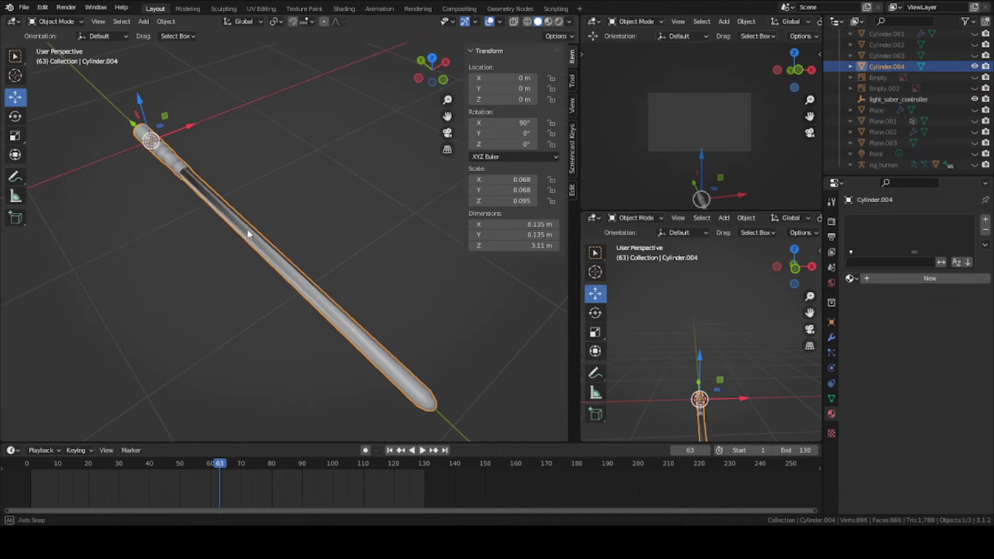
{"action": "middle_click_drag", "start_coordinate": [247, 228], "coordinate": [311, 231]}
{"action": "key", "text": "a"}
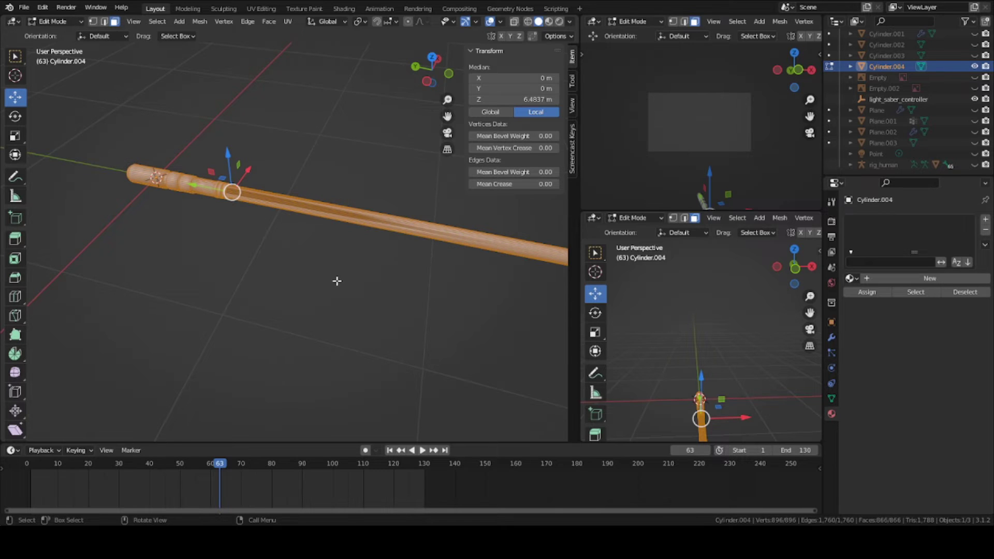
{"action": "key", "text": "shift+n"}
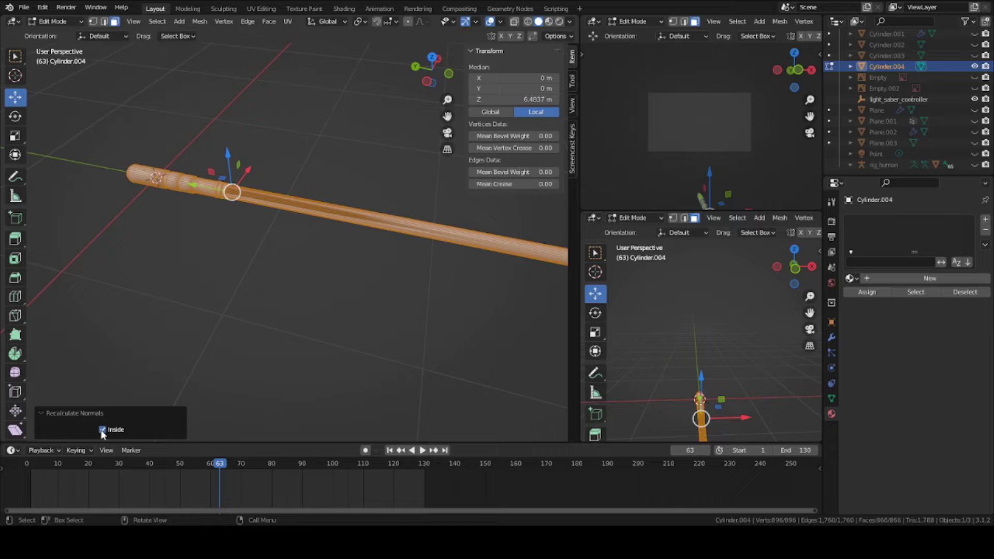
Add a single loop cut around the blade and slide it toward the hilt
{"action": "middle_click_drag", "start_coordinate": [329, 269], "coordinate": [337, 282]}
{"action": "key", "text": "ctrl+r"}
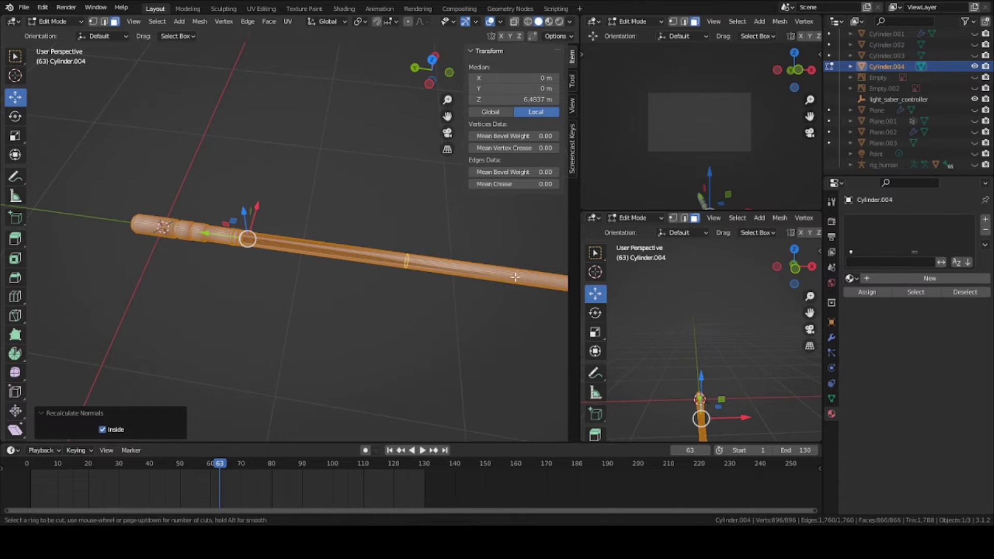
{"action": "left_click", "coordinate": [510, 274]}
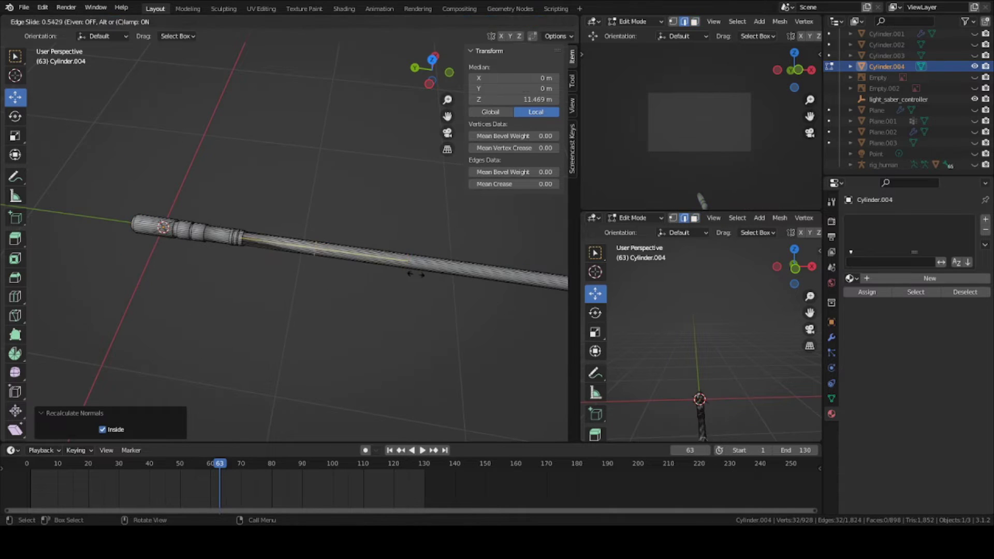
{"action": "left_click", "coordinate": [343, 254]}
{"action": "key", "text": "Tab"}
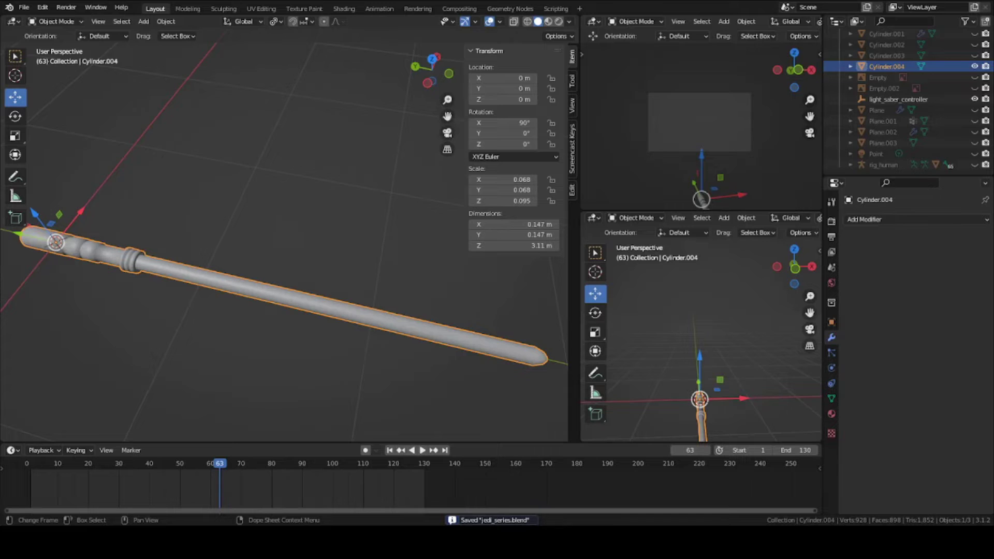
Add a loop cut at the rear edge of the hilt section behind the three rings, with slide factor 0.981, and save the file
{"action": "middle_click_drag", "start_coordinate": [284, 331], "coordinate": [342, 298]}
{"action": "scroll", "coordinate": [296, 317], "scroll_direction": "up", "scroll_amount": 1}
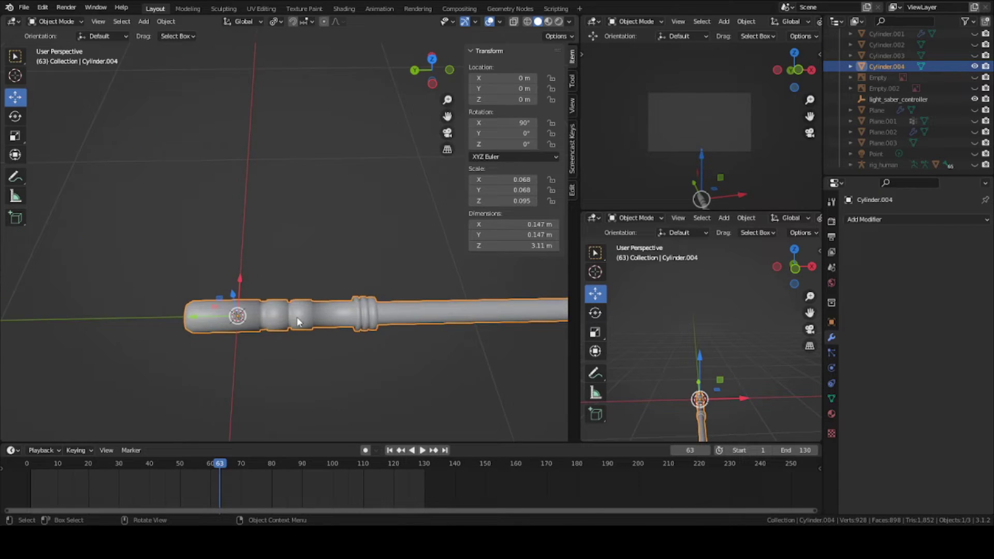
{"action": "scroll", "coordinate": [297, 317], "scroll_direction": "up", "scroll_amount": 2}
{"action": "middle_click_drag", "start_coordinate": [370, 330], "coordinate": [271, 269]}
{"action": "key", "text": "Tab"}
{"action": "scroll", "coordinate": [270, 269], "scroll_direction": "up", "scroll_amount": 2}
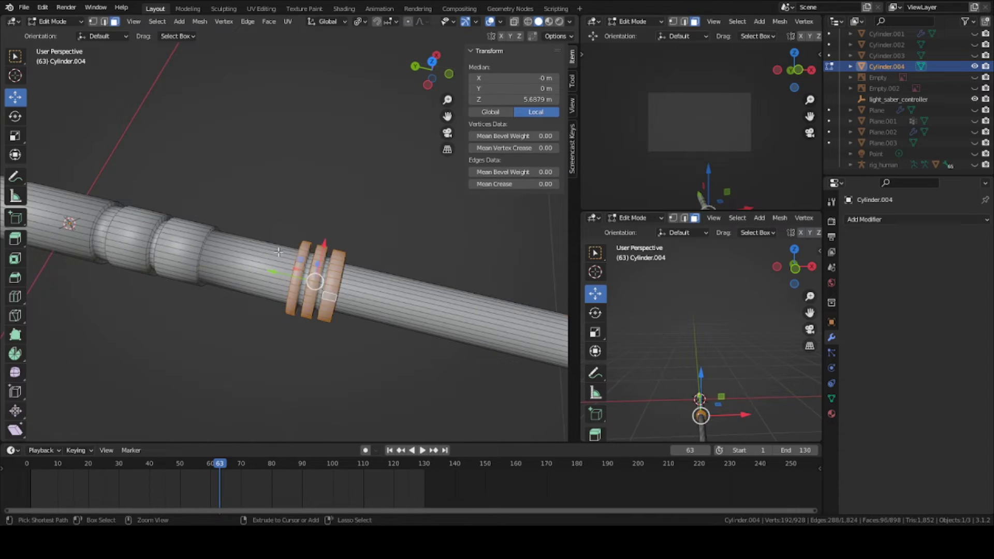
{"action": "key", "text": "ctrl+r"}
{"action": "left_click", "coordinate": [247, 242]}
{"action": "left_click", "coordinate": [237, 238]}
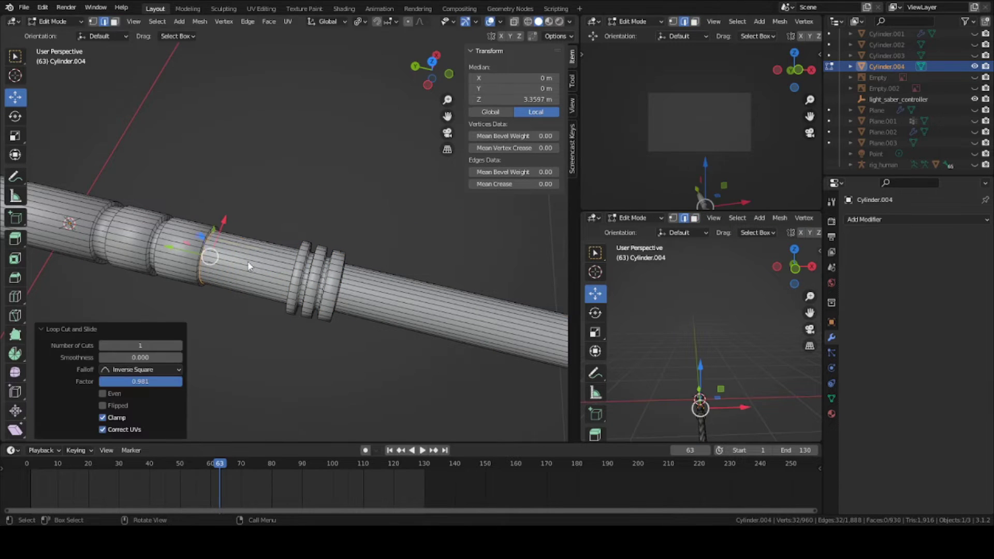
{"action": "key", "text": "Tab"}
{"action": "scroll", "coordinate": [246, 260], "scroll_direction": "down", "scroll_amount": 2}
{"action": "key", "text": "ctrl+s"}
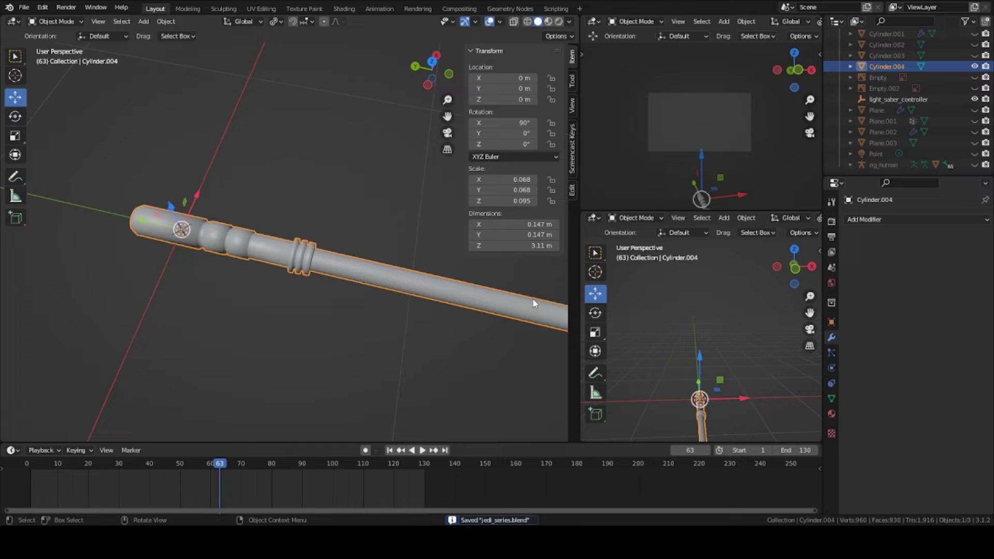
Add an Edge Split modifier to the lightsaber and inspect the hilt's shading
{"action": "left_click", "coordinate": [870, 220]}
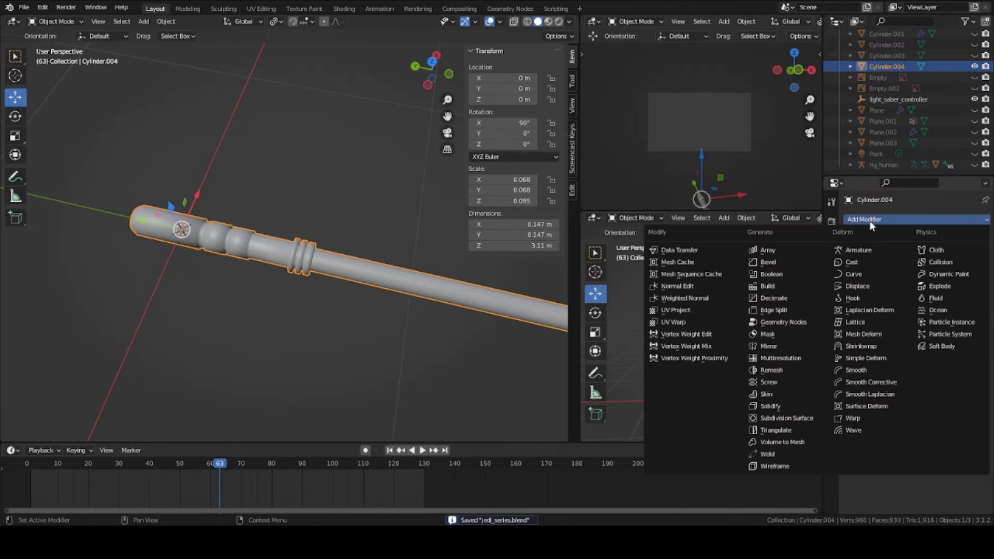
{"action": "left_click", "coordinate": [782, 318]}
{"action": "middle_click_drag", "start_coordinate": [396, 293], "coordinate": [279, 311]}
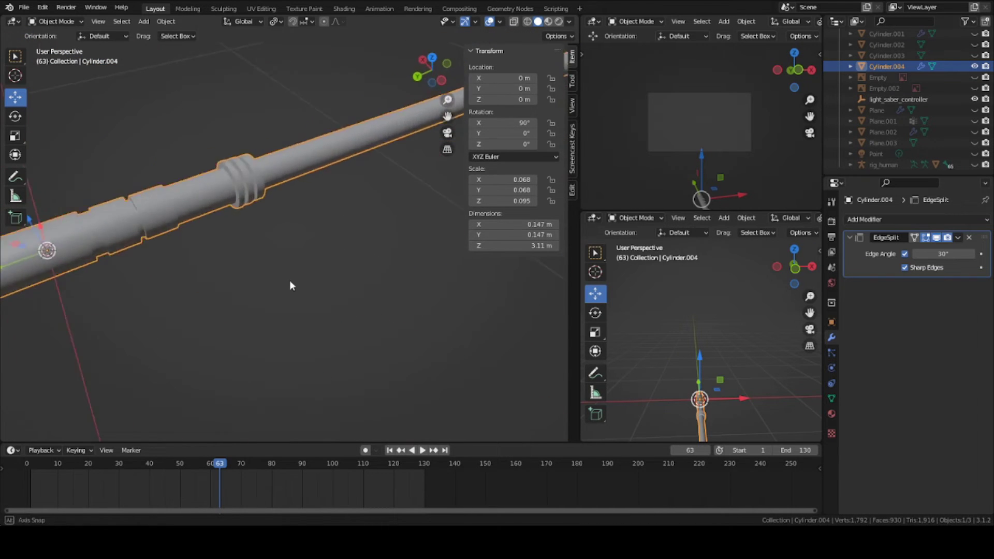
{"action": "scroll", "coordinate": [289, 296], "scroll_direction": "down", "scroll_amount": 5}
{"action": "middle_click_drag", "start_coordinate": [290, 280], "coordinate": [318, 291]}
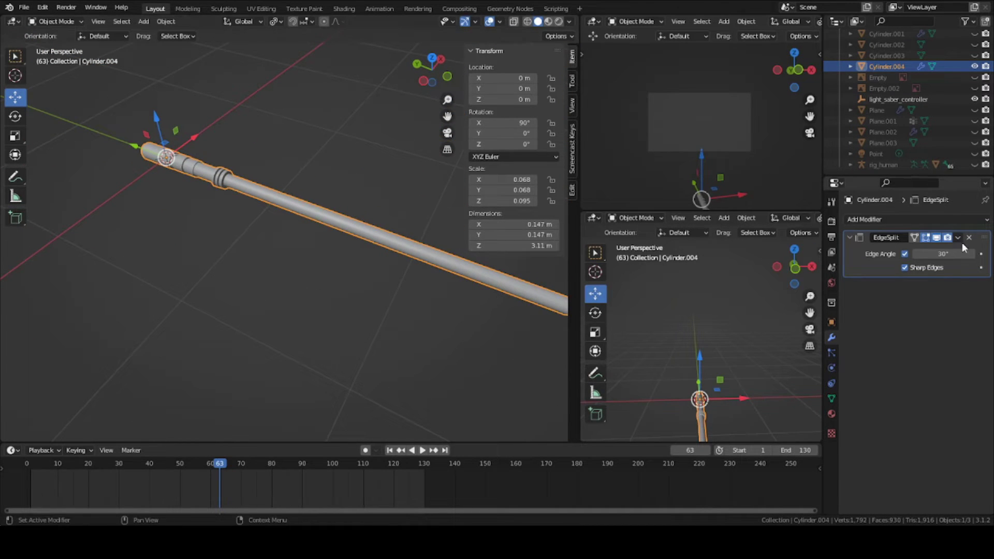
Reselect the lightsaber, apply its Edge Split modifier, and save the file
{"action": "right_click", "coordinate": [311, 499]}
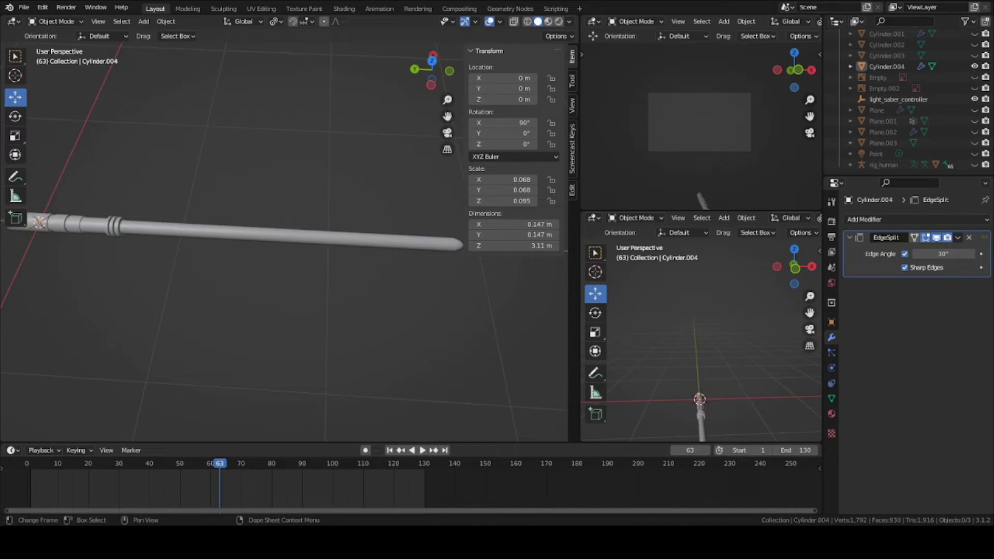
{"action": "left_click", "coordinate": [300, 234]}
{"action": "middle_click_drag", "start_coordinate": [221, 225], "coordinate": [270, 217], "text": "shift"}
{"action": "left_click", "coordinate": [958, 237]}
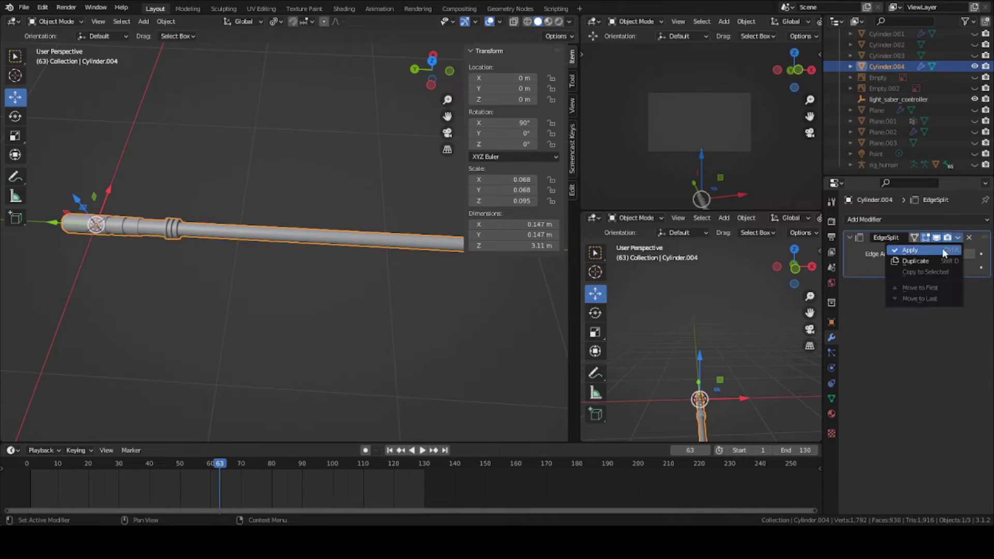
{"action": "left_click", "coordinate": [938, 249]}
{"action": "key", "text": "ctrl+s"}
Add two shape keys to the lightsaber mesh, a basis and a second relative key
{"action": "middle_click_drag", "start_coordinate": [424, 267], "coordinate": [308, 260], "text": "shift"}
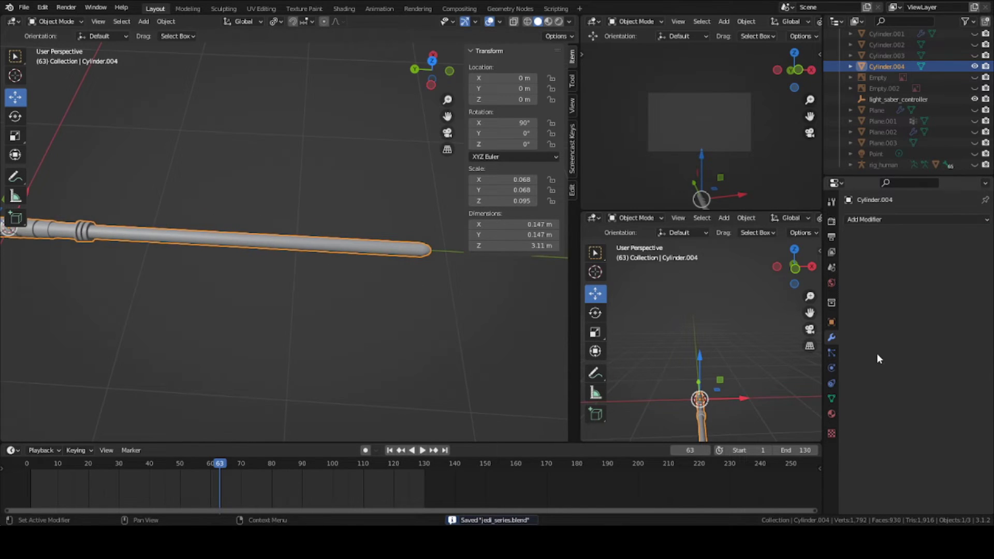
{"action": "left_click", "coordinate": [831, 399]}
{"action": "middle_click_drag", "start_coordinate": [345, 340], "coordinate": [306, 290]}
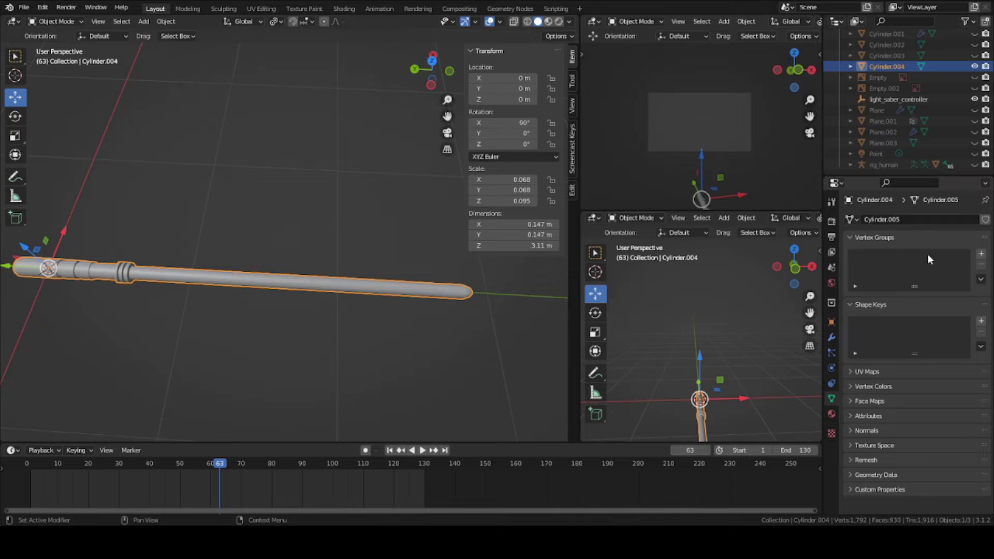
{"action": "left_click", "coordinate": [981, 320]}
{"action": "left_click", "coordinate": [981, 320]}
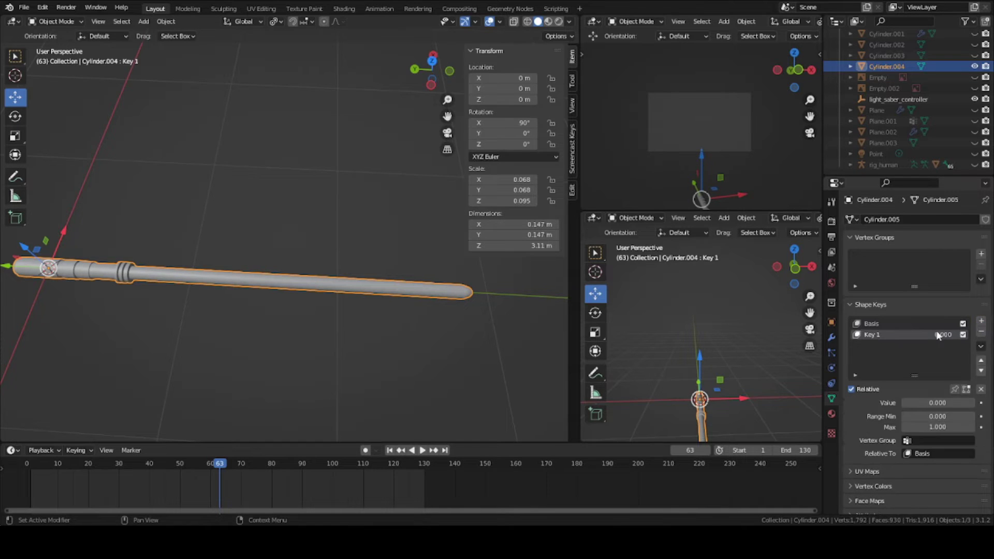
Rename the basis shape key to extended and the second shape key to retracted
{"action": "left_click", "coordinate": [915, 323]}
{"action": "double_click", "coordinate": [875, 324]}
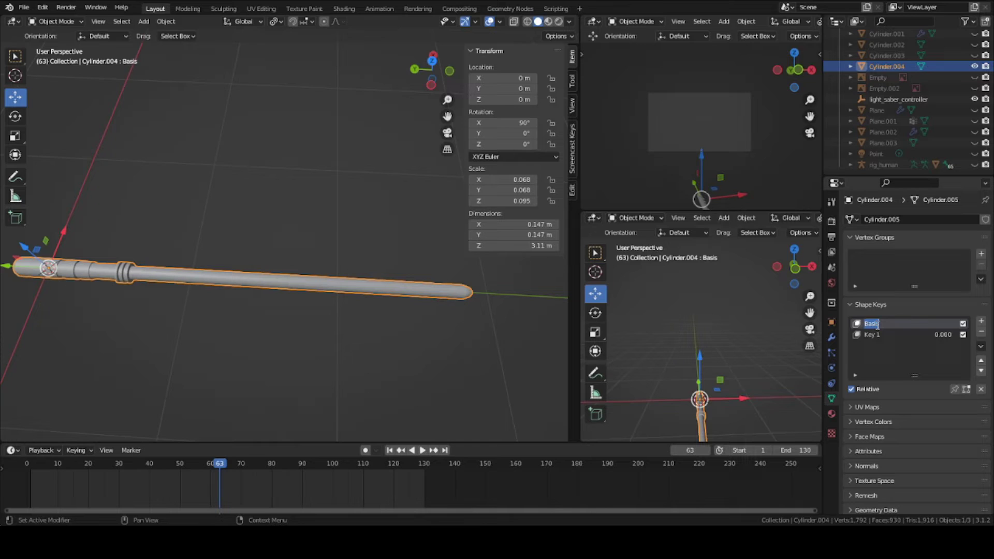
{"action": "type", "text": "c"}
{"action": "key", "text": "Return"}
{"action": "double_click", "coordinate": [884, 335]}
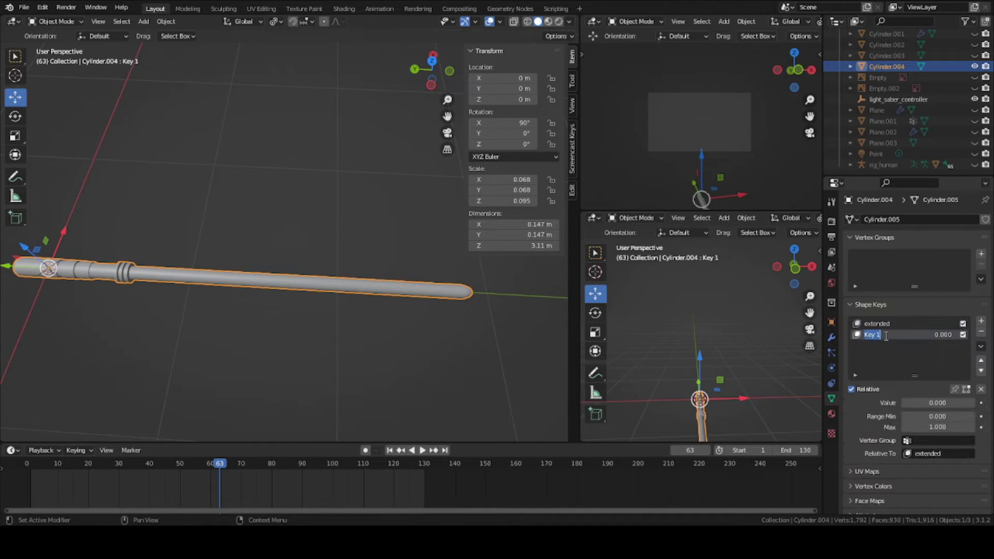
{"action": "type", "text": "retracted"}
{"action": "key", "text": "Return"}
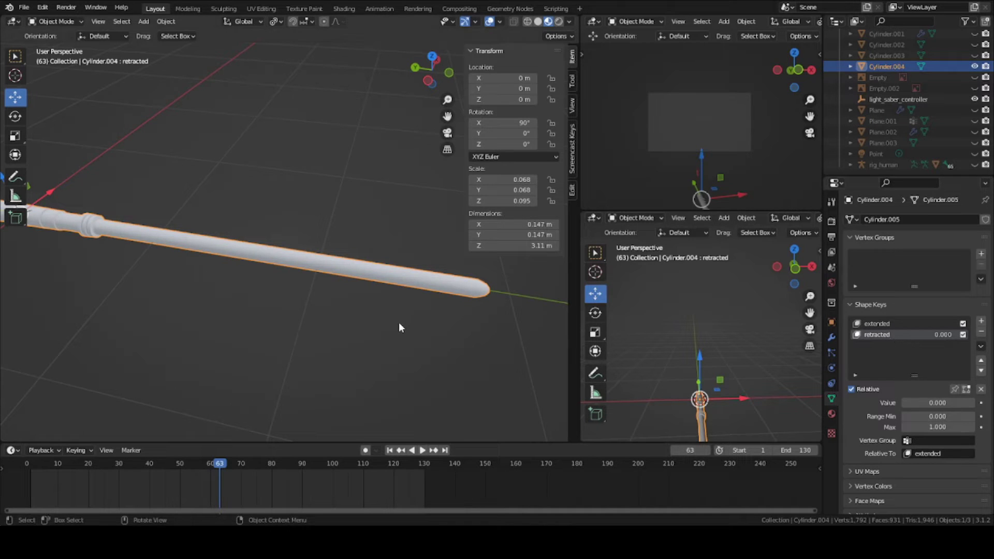
Enter Edit Mode with the retracted shape key active, clear the selection, and display the mesh in wireframe
{"action": "left_click", "coordinate": [56, 21]}
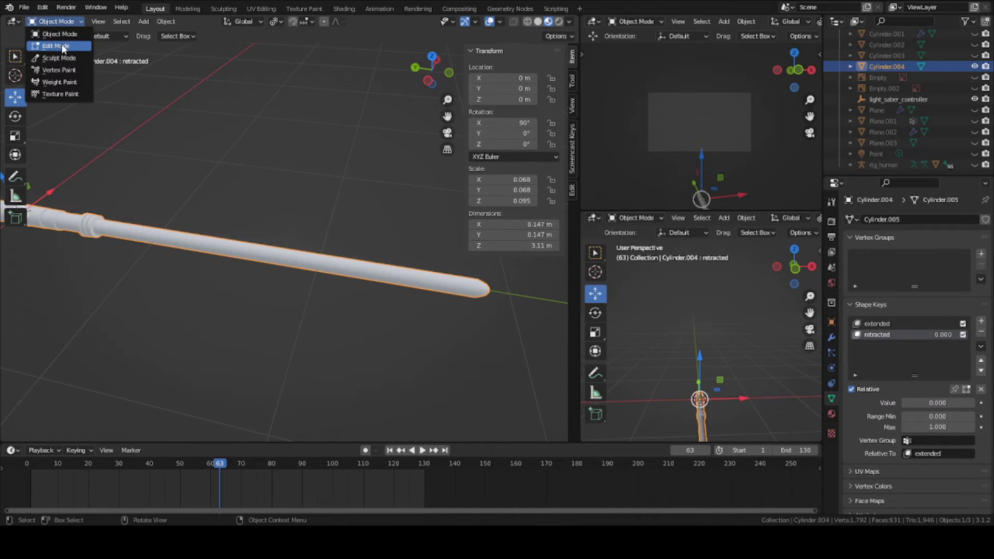
{"action": "left_click", "coordinate": [61, 45]}
{"action": "scroll", "coordinate": [315, 277], "scroll_direction": "up", "scroll_amount": 2}
{"action": "key", "text": "a"}
{"action": "key", "text": "alt+a"}
{"action": "scroll", "coordinate": [350, 289], "scroll_direction": "down", "scroll_amount": 2}
{"action": "middle_click_drag", "start_coordinate": [359, 293], "coordinate": [293, 269], "text": "shift"}
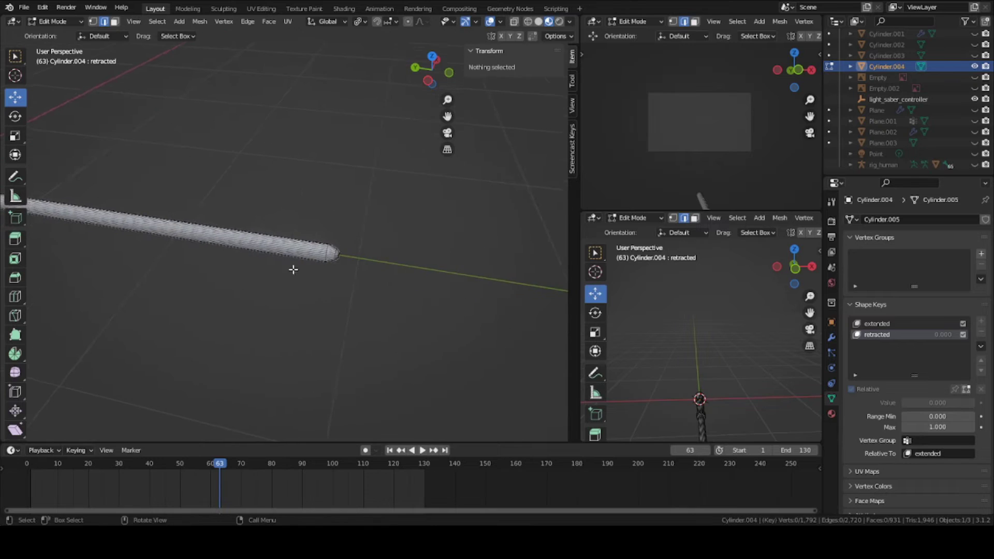
{"action": "scroll", "coordinate": [293, 269], "scroll_direction": "up", "scroll_amount": 1}
{"action": "key", "text": "shift+z"}
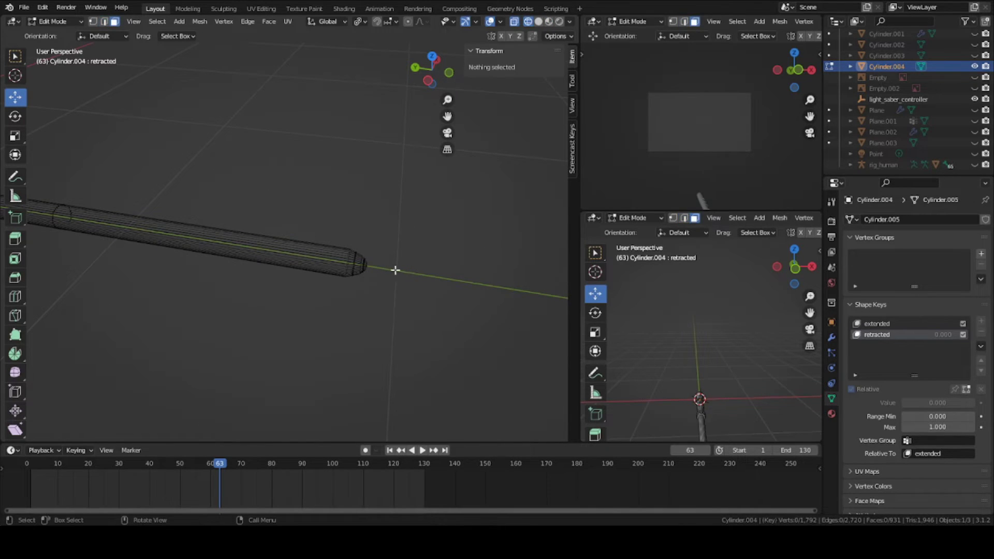
Circle-select all the faces of the blade's tapered tip in face select mode
{"action": "key", "text": "3"}
{"action": "key", "text": "c"}
{"action": "scroll", "coordinate": [383, 267], "scroll_direction": "down", "scroll_amount": 5}
{"action": "left_click_drag", "start_coordinate": [377, 267], "coordinate": [400, 266]}
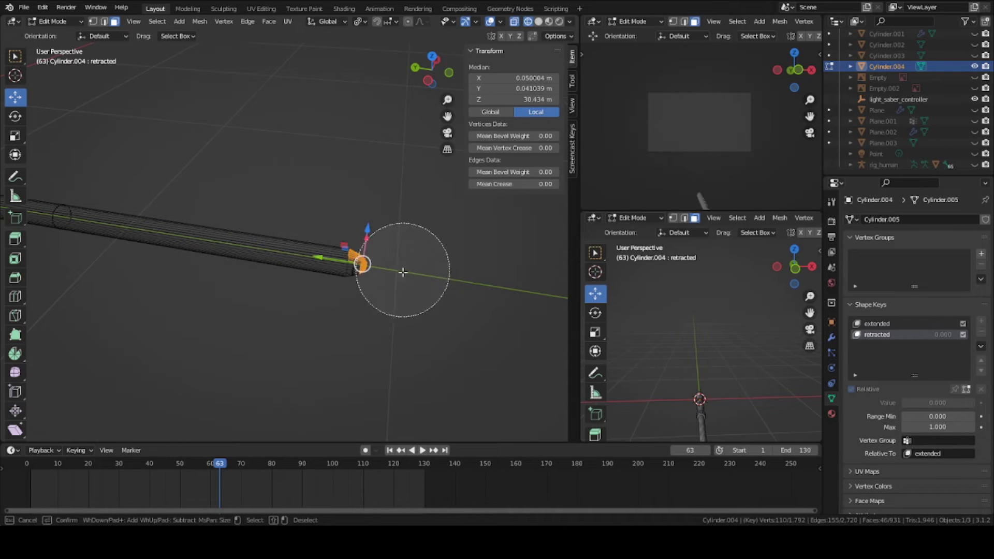
{"action": "key", "text": "Escape"}
{"action": "scroll", "coordinate": [393, 257], "scroll_direction": "down", "scroll_amount": 4}
{"action": "middle_click_drag", "start_coordinate": [277, 249], "coordinate": [351, 259], "text": "shift"}
{"action": "scroll", "coordinate": [392, 258], "scroll_direction": "up", "scroll_amount": 2}
{"action": "key", "text": "c"}
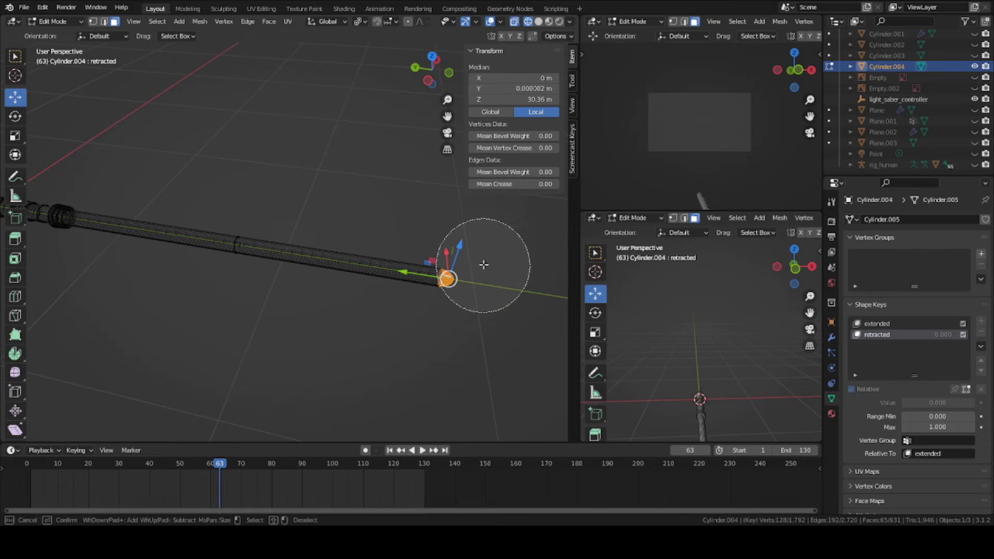
{"action": "right_click", "coordinate": [480, 265]}
Move the selected blade tip 1.8119 m along the Y axis toward the hilt
{"action": "scroll", "coordinate": [446, 266], "scroll_direction": "up", "scroll_amount": 2}
{"action": "scroll", "coordinate": [432, 259], "scroll_direction": "down", "scroll_amount": 2}
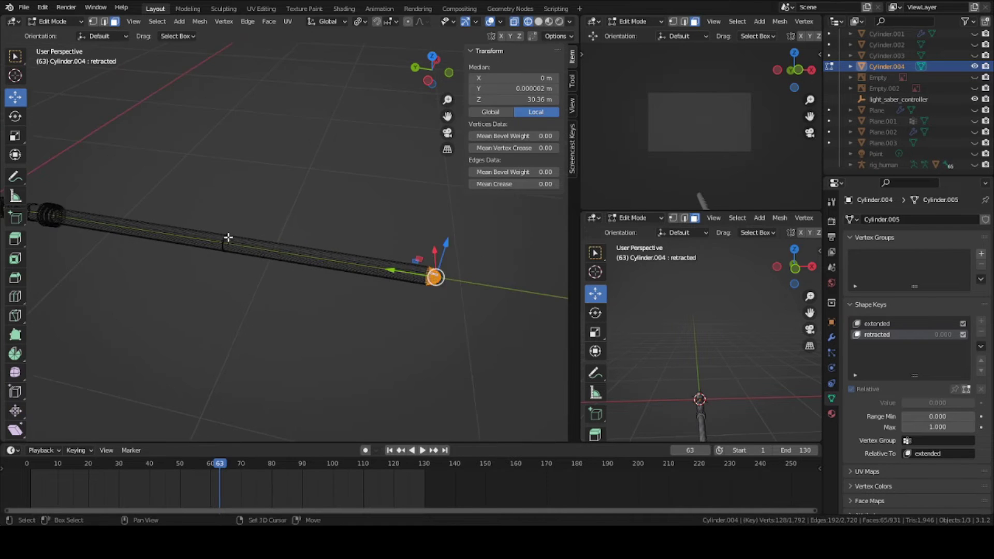
{"action": "middle_click_drag", "start_coordinate": [228, 238], "coordinate": [262, 249], "text": "shift"}
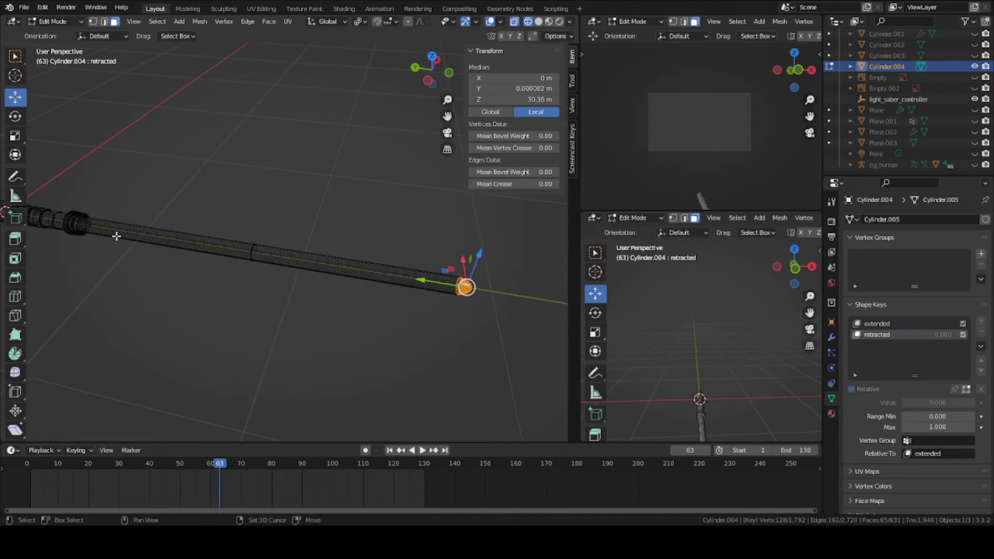
{"action": "scroll", "coordinate": [181, 258], "scroll_direction": "up", "scroll_amount": 2}
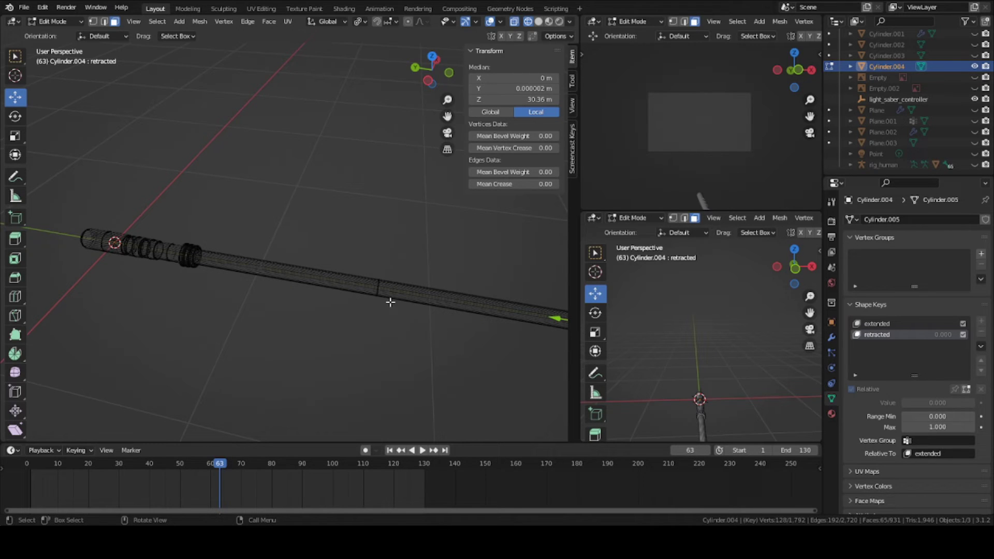
{"action": "middle_click_drag", "start_coordinate": [533, 318], "coordinate": [487, 318], "text": "shift"}
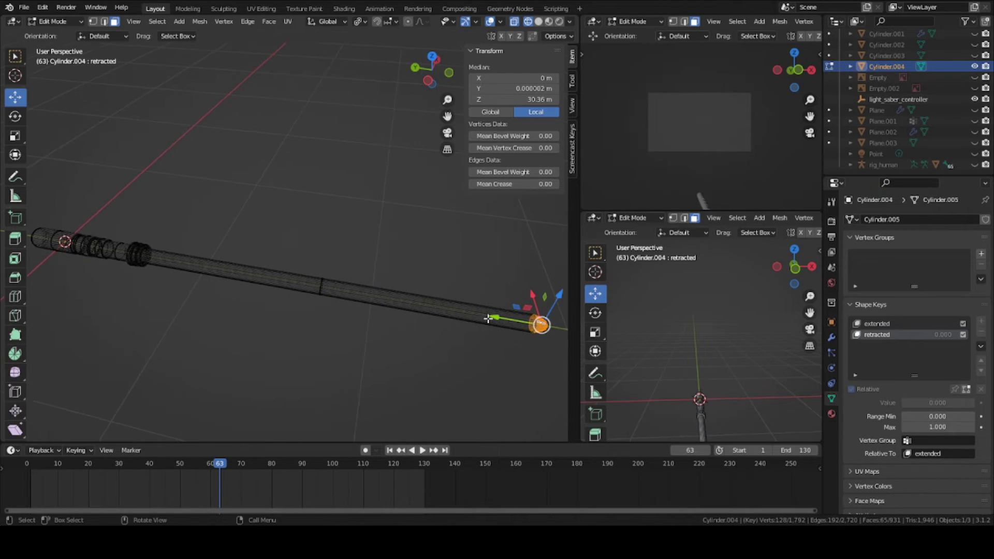
{"action": "key", "text": "g"}
{"action": "key", "text": "y"}
{"action": "left_click", "coordinate": [160, 261]}
Move the blade tip another 0.42795 m along Y up to the three rings, and return to solid shading
{"action": "middle_click_drag", "start_coordinate": [193, 268], "coordinate": [278, 280], "text": "shift"}
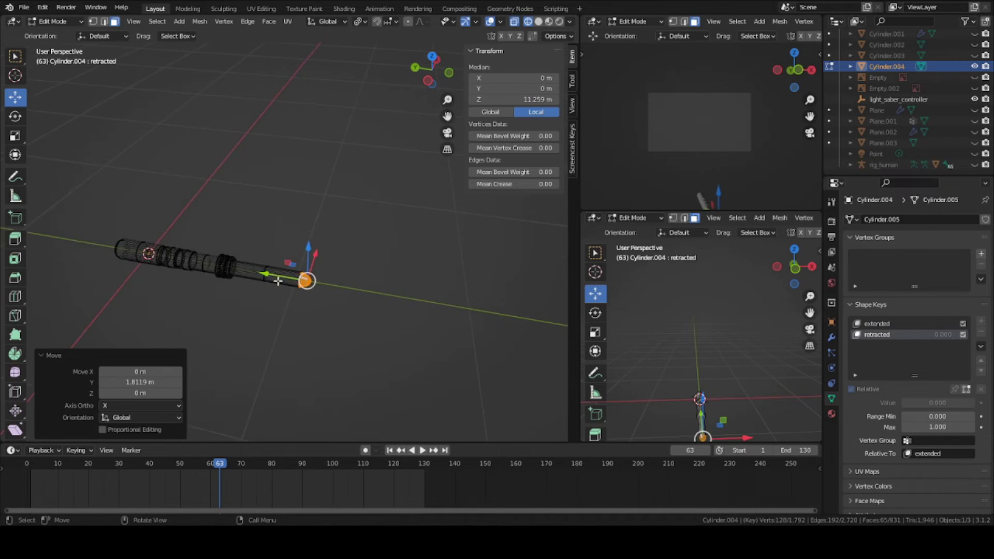
{"action": "scroll", "coordinate": [282, 286], "scroll_direction": "up", "scroll_amount": 3}
{"action": "left_click_drag", "start_coordinate": [274, 306], "coordinate": [162, 285]}
{"action": "middle_click_drag", "start_coordinate": [185, 279], "coordinate": [274, 272], "text": "shift"}
{"action": "scroll", "coordinate": [273, 271], "scroll_direction": "up", "scroll_amount": 5}
{"action": "key", "text": "shift+z"}
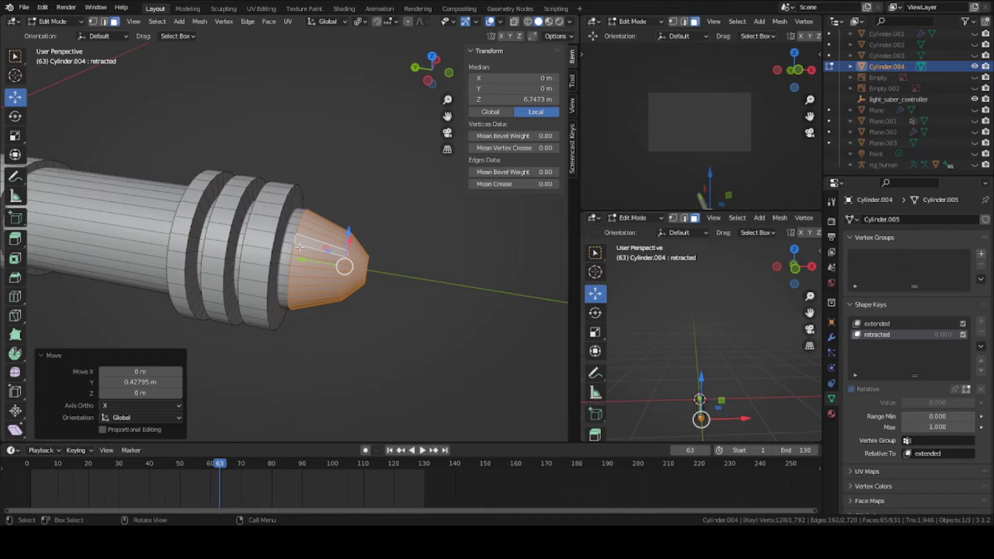
Clear the selection and select the entire linked blade geometry protruding from the hilt
{"action": "key", "text": "alt+a"}
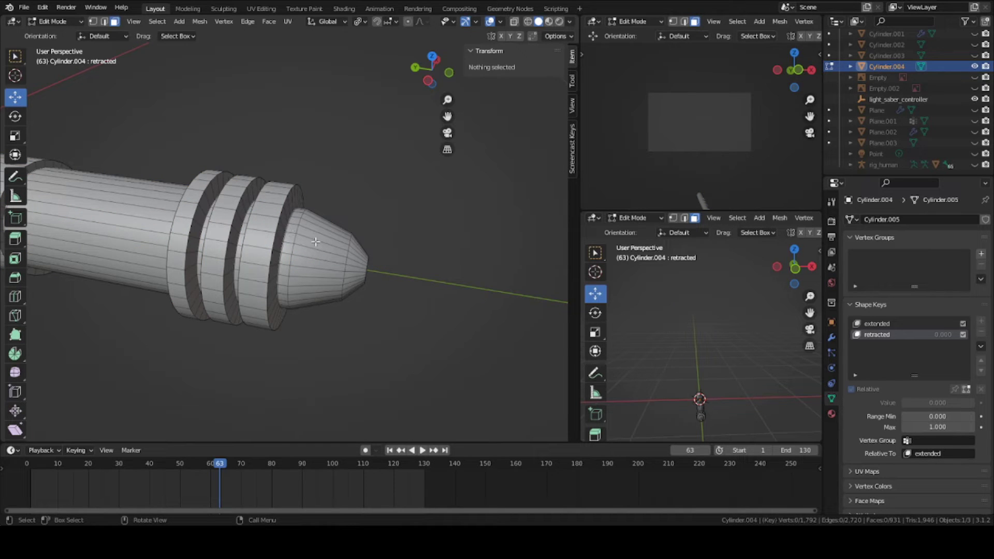
{"action": "key", "text": "l"}
{"action": "scroll", "coordinate": [350, 263], "scroll_direction": "down", "scroll_amount": 2}
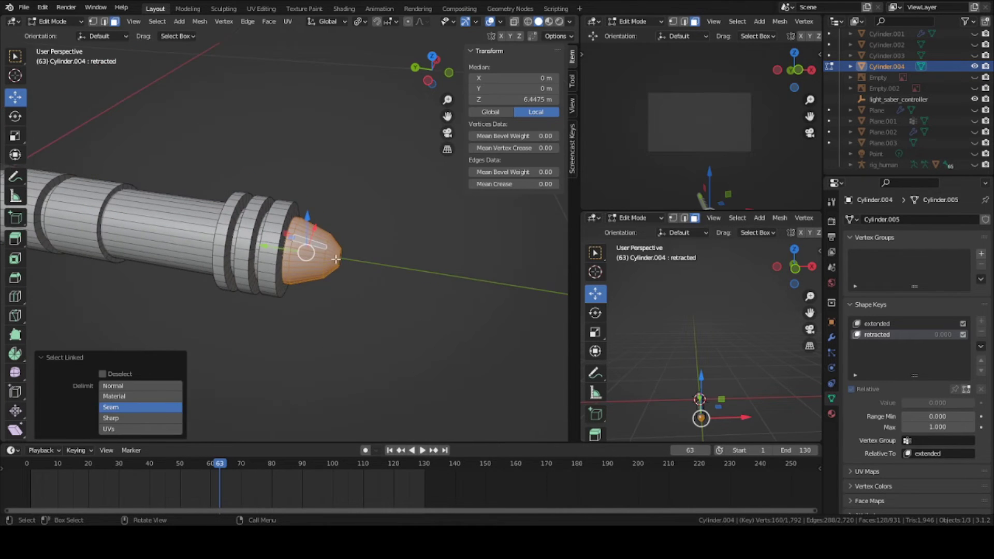
{"action": "middle_click_drag", "start_coordinate": [357, 267], "coordinate": [401, 297], "text": "shift"}
{"action": "key", "text": "g"}
{"action": "key", "text": "y"}
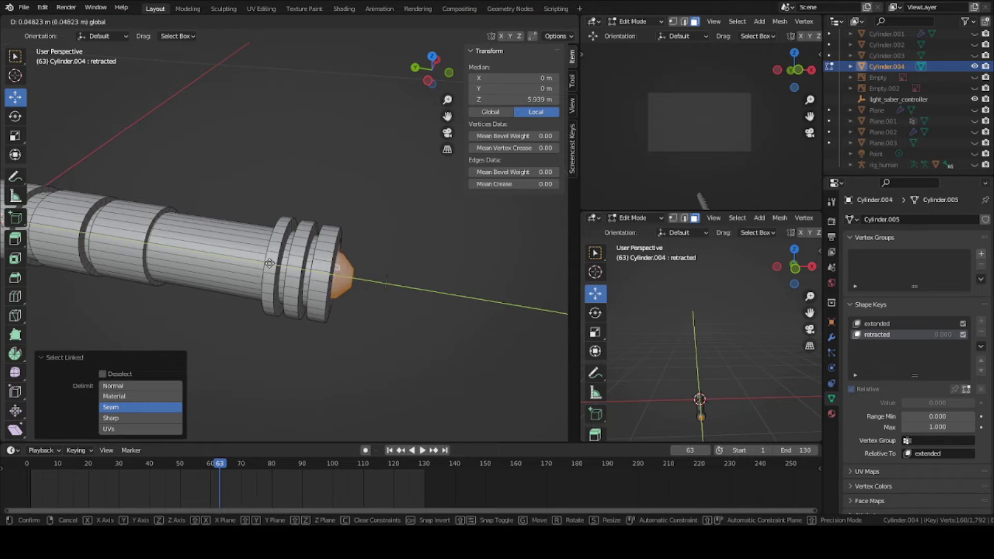
{"action": "right_click", "coordinate": [247, 258]}
Add the blade's end cap face to the selection and move the blade about 0.10 m along Y, inside the hilt
{"action": "middle_click_drag", "start_coordinate": [247, 257], "coordinate": [434, 337]}
{"action": "left_click", "coordinate": [406, 352], "text": "shift"}
{"action": "key", "text": "g"}
{"action": "key", "text": "y"}
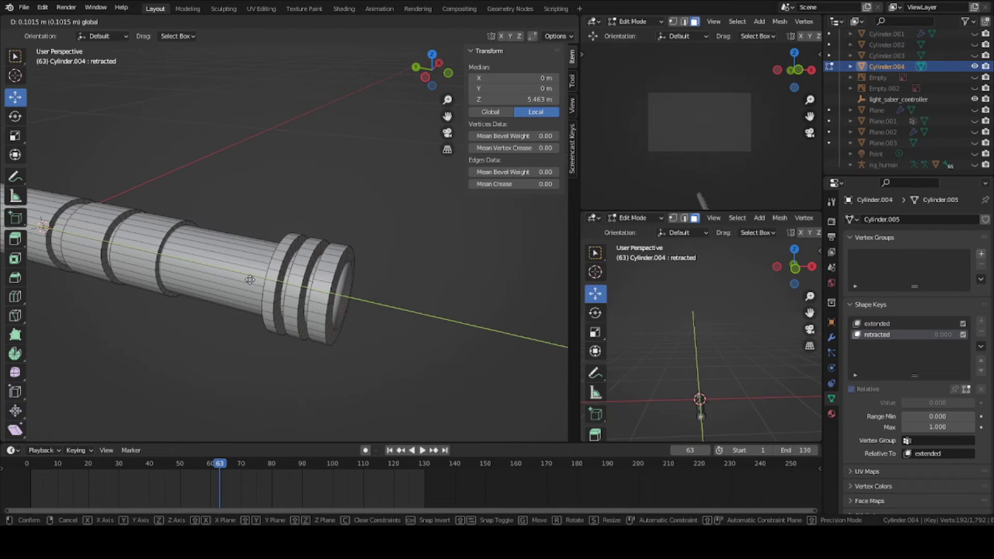
{"action": "left_click", "coordinate": [250, 279]}
Delete the edges of the round cap face at the hilt's front opening and refill the opening with a face
{"action": "middle_click_drag", "start_coordinate": [250, 280], "coordinate": [323, 261]}
{"action": "key", "text": "2"}
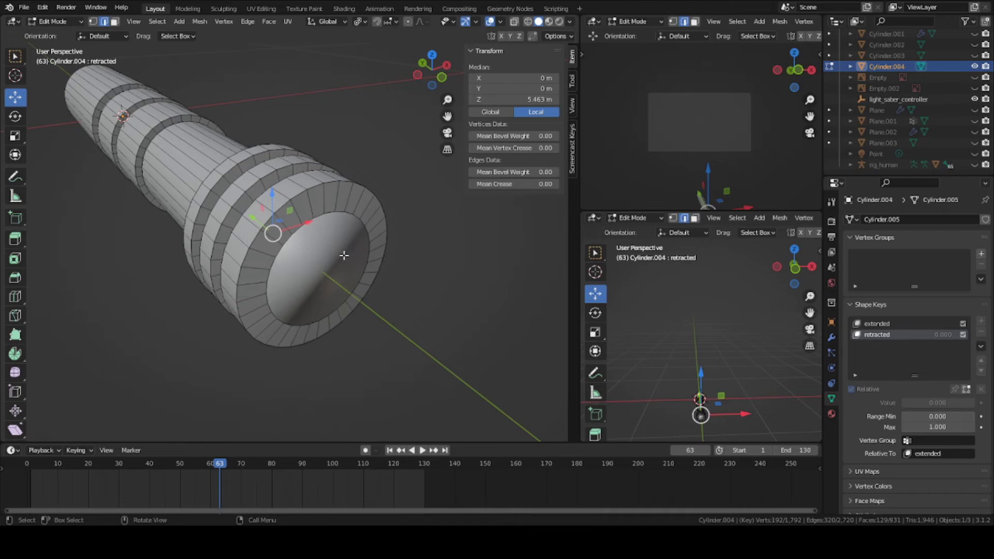
{"action": "key", "text": "alt+a"}
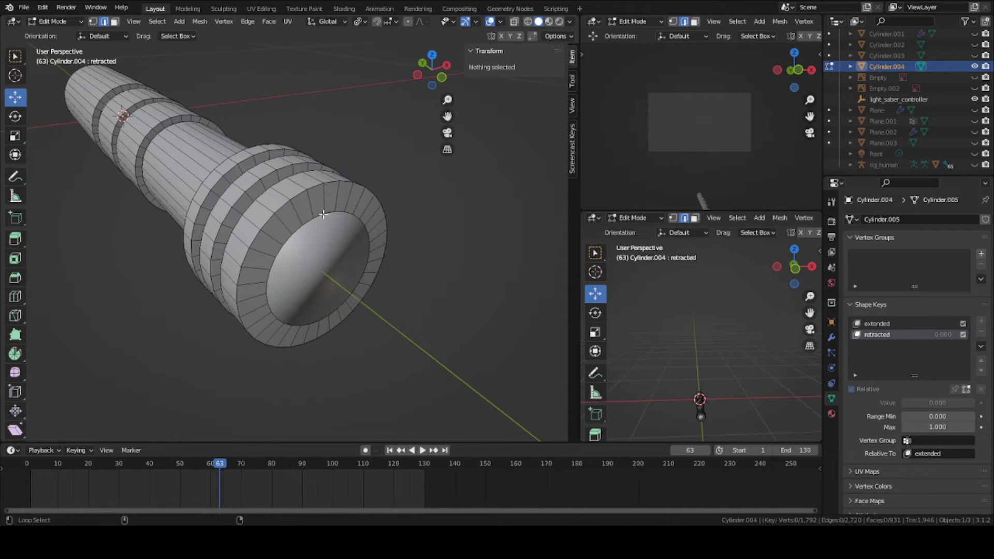
{"action": "left_click", "coordinate": [337, 210], "text": "alt"}
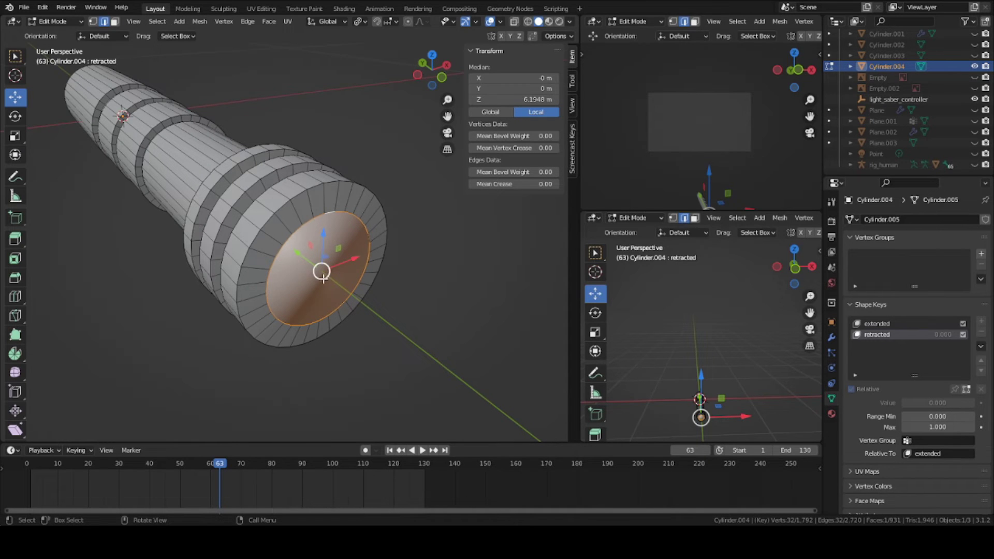
{"action": "middle_click_drag", "start_coordinate": [332, 264], "coordinate": [317, 277]}
{"action": "key", "text": "x"}
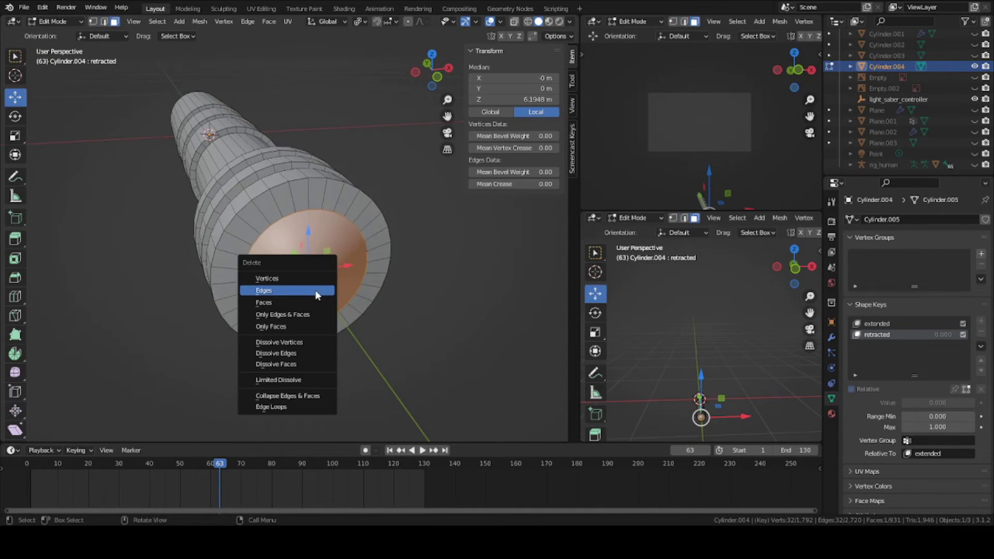
{"action": "left_click", "coordinate": [315, 289]}
{"action": "left_click", "coordinate": [338, 212], "text": "alt"}
{"action": "middle_click_drag", "start_coordinate": [338, 213], "coordinate": [374, 241]}
{"action": "key", "text": "f"}
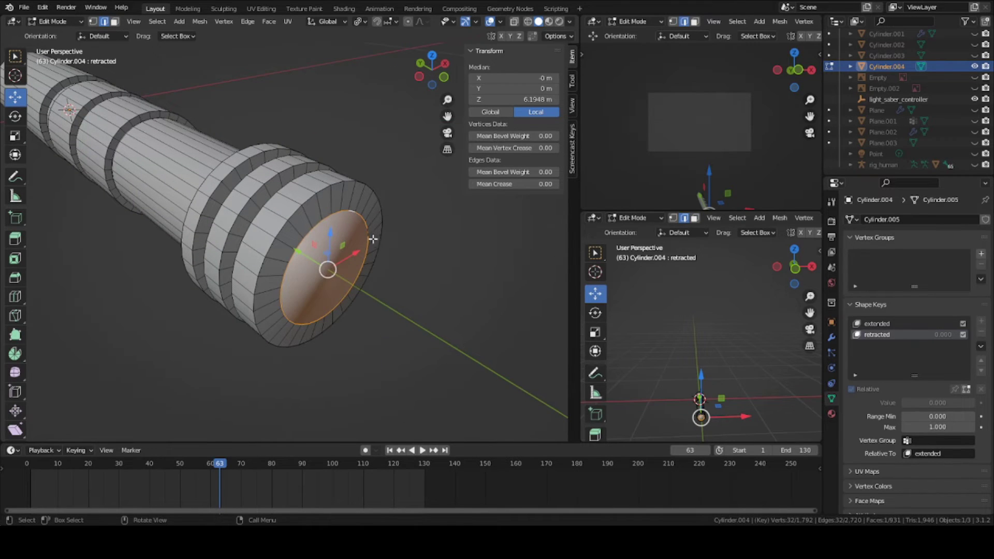
Return the lightsaber to Object Mode and save the file
{"action": "key", "text": "Tab"}
{"action": "key", "text": "ctrl+s"}
{"action": "middle_click_drag", "start_coordinate": [372, 238], "coordinate": [362, 261]}
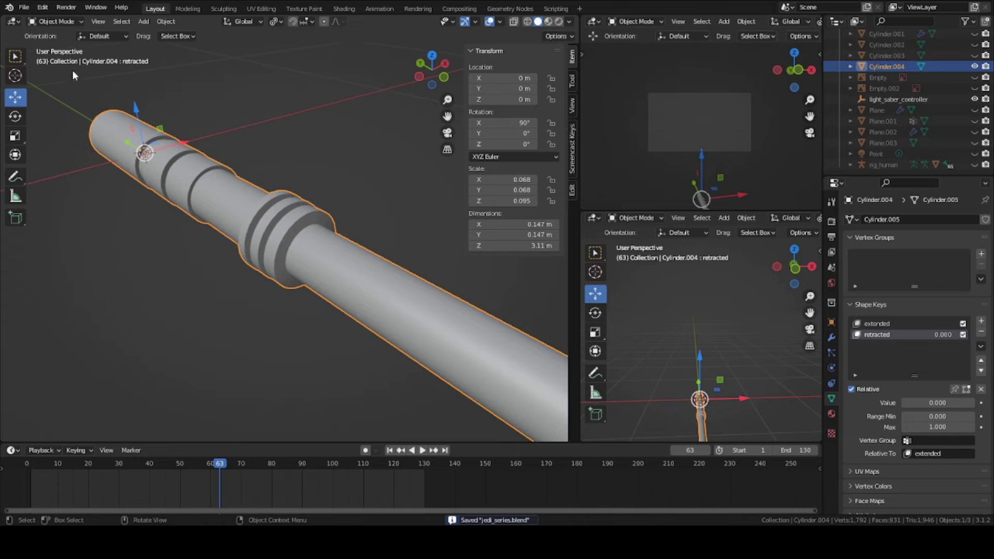
Test the retracted shape key by setting its value to 1.000 and then returning it to 0.000
{"action": "scroll", "coordinate": [243, 217], "scroll_direction": "down", "scroll_amount": 2}
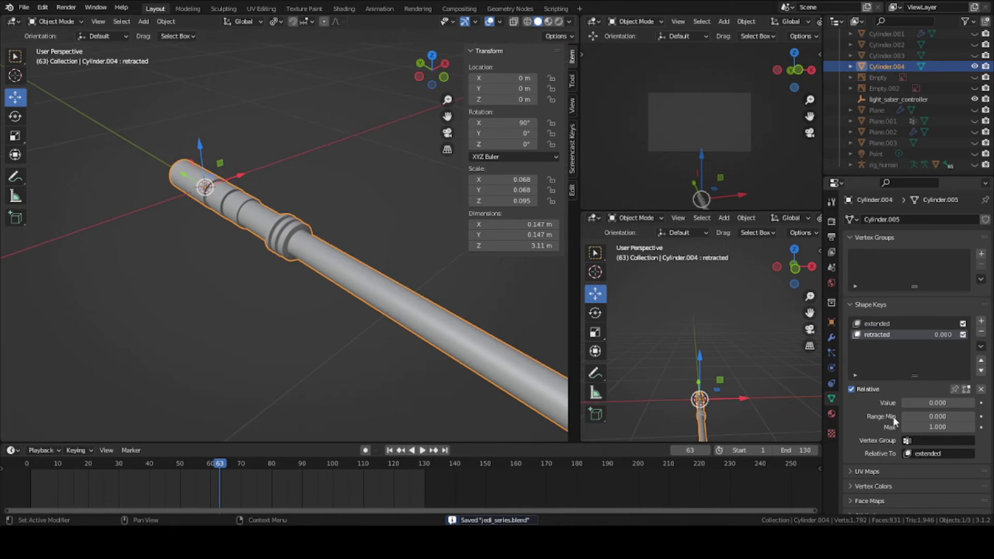
{"action": "left_click_drag", "start_coordinate": [927, 402], "coordinate": [975, 402]}
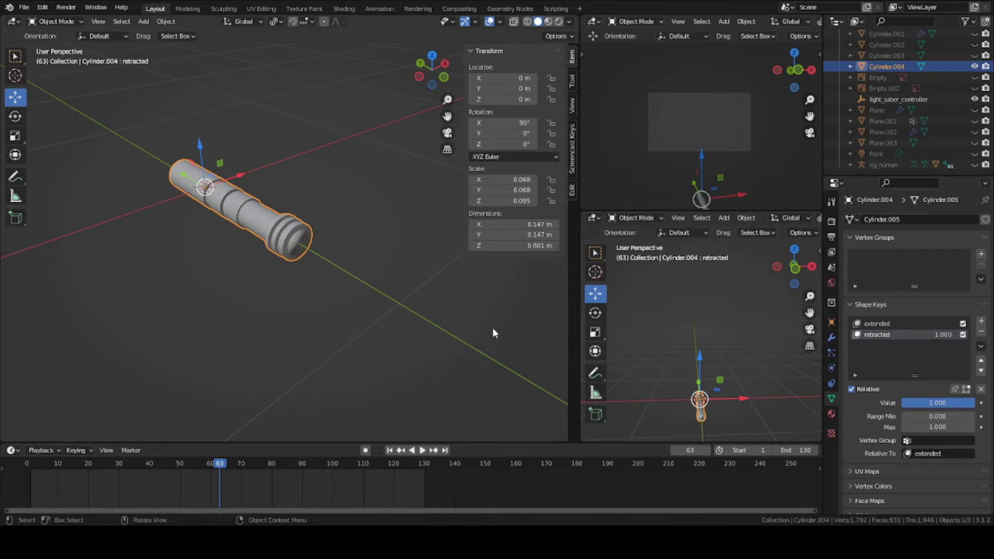
{"action": "scroll", "coordinate": [297, 238], "scroll_direction": "down", "scroll_amount": 5}
{"action": "middle_click_drag", "start_coordinate": [294, 250], "coordinate": [373, 285]}
{"action": "left_click_drag", "start_coordinate": [938, 402], "coordinate": [909, 402]}
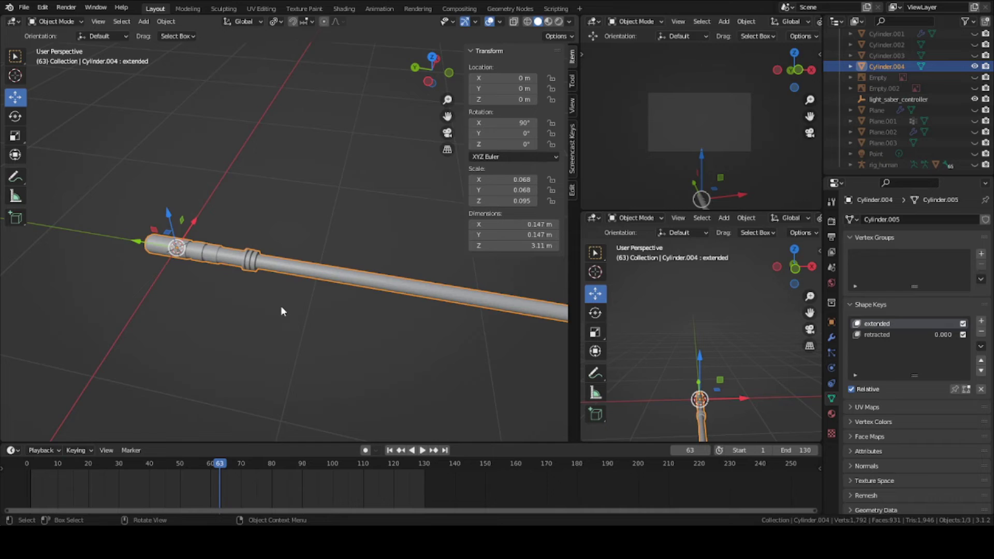
Switch the lightsaber to Edit Mode, clear the existing selection and select the linked sections at the rear of the hilt
{"action": "scroll", "coordinate": [281, 312], "scroll_direction": "up", "scroll_amount": 2}
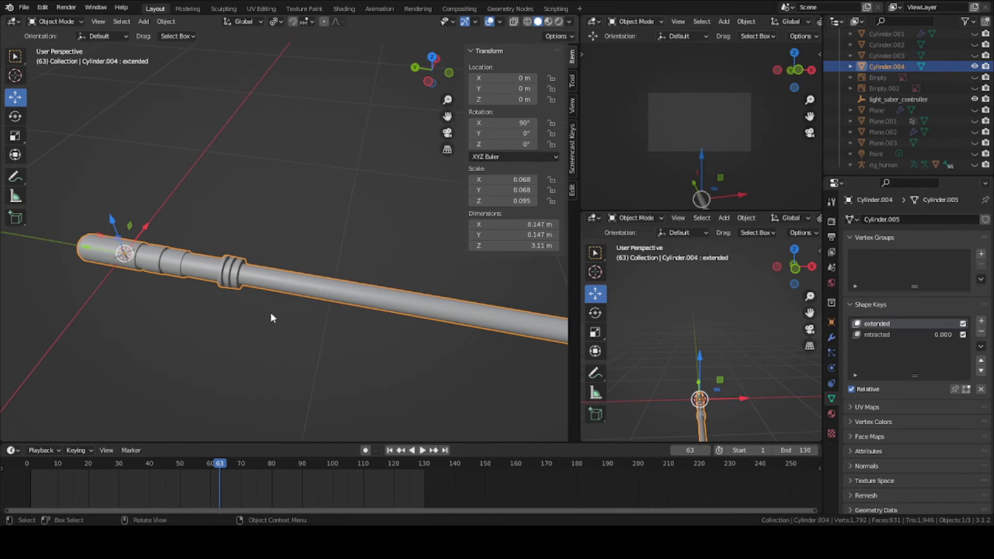
{"action": "left_click", "coordinate": [52, 20]}
{"action": "left_click", "coordinate": [54, 44]}
{"action": "scroll", "coordinate": [190, 279], "scroll_direction": "up", "scroll_amount": 2}
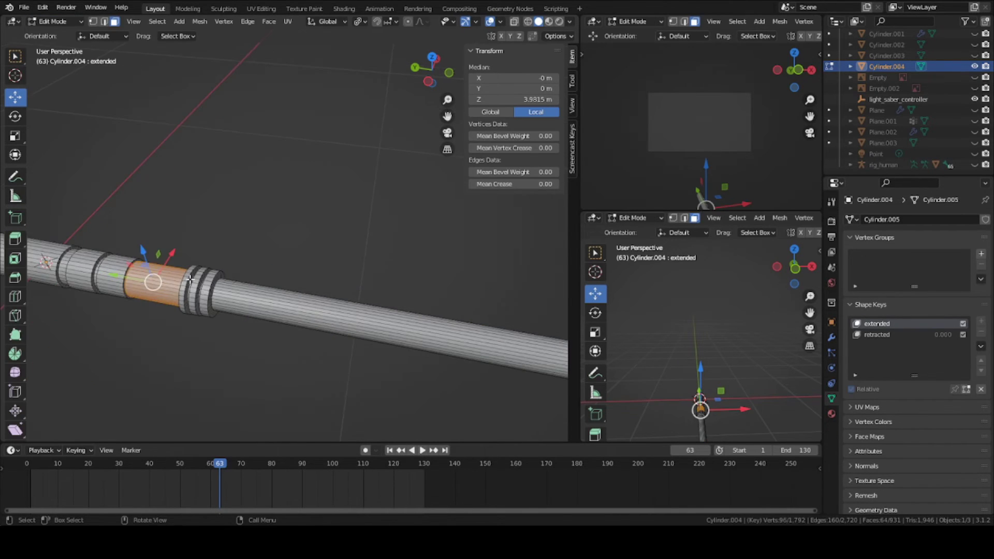
{"action": "middle_click_drag", "start_coordinate": [146, 259], "coordinate": [197, 282], "text": "shift"}
{"action": "key", "text": "a"}
{"action": "key", "text": "a"}
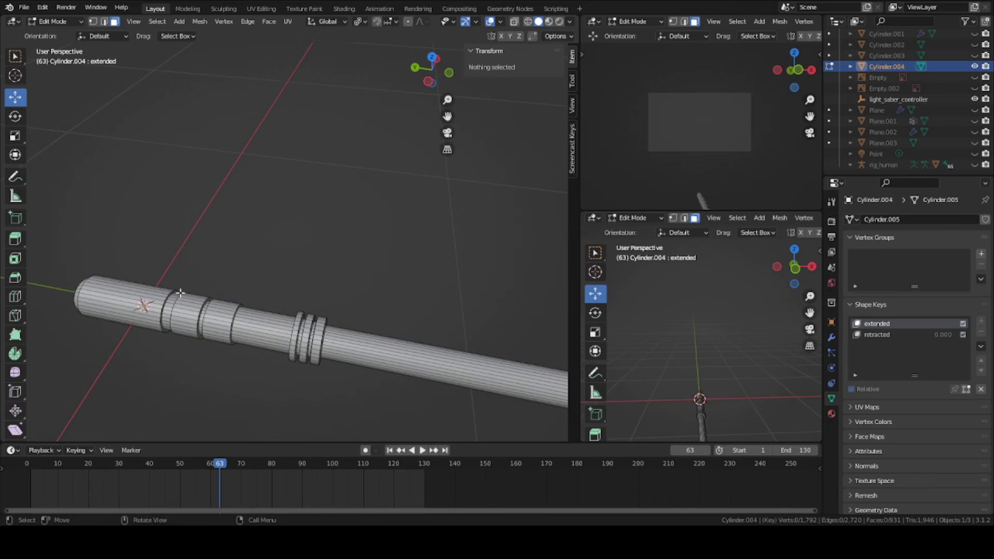
{"action": "scroll", "coordinate": [197, 285], "scroll_direction": "down", "scroll_amount": 2}
{"action": "scroll", "coordinate": [157, 308], "scroll_direction": "up", "scroll_amount": 1}
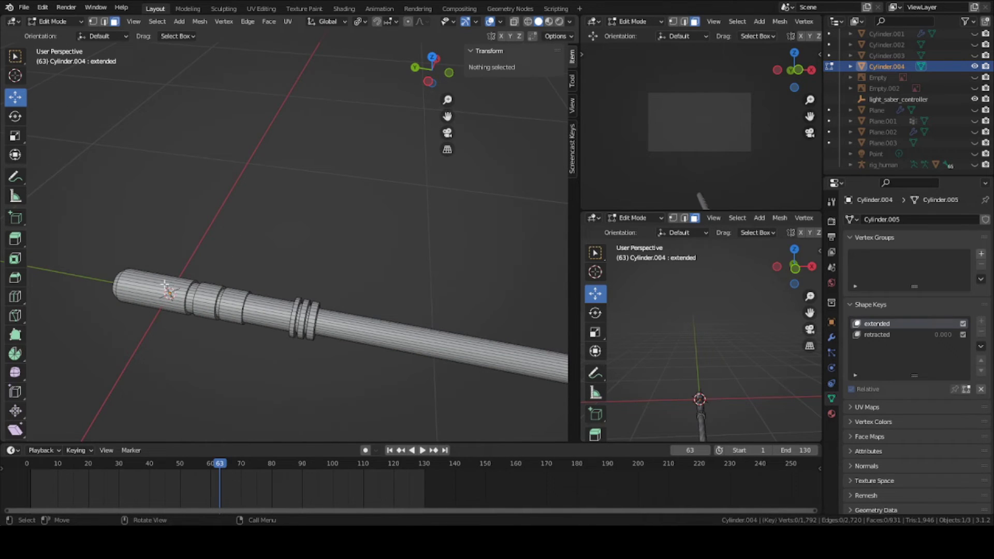
{"action": "key", "text": "l"}
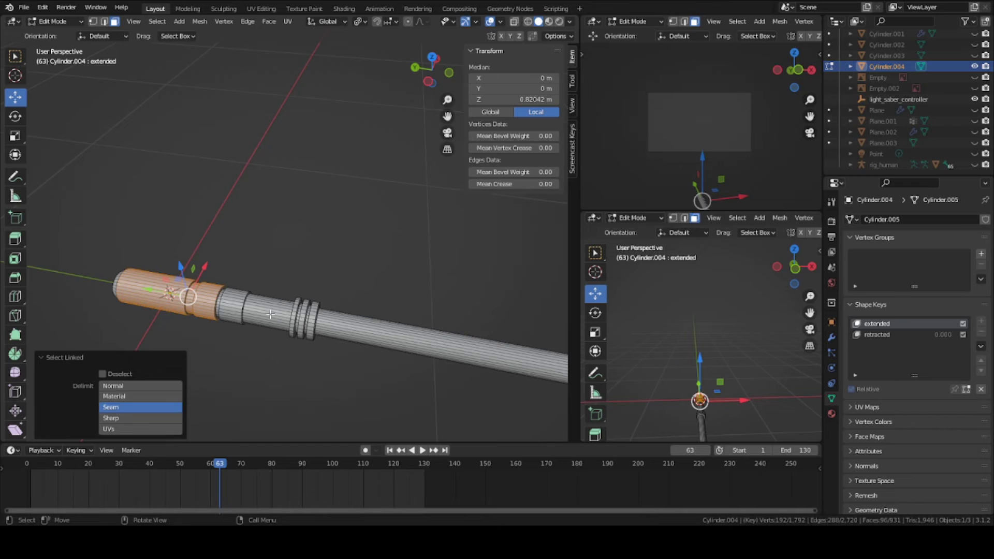
Extend the selection over the whole hilt and its rings with Circle Select in wireframe shading
{"action": "left_click", "coordinate": [528, 22]}
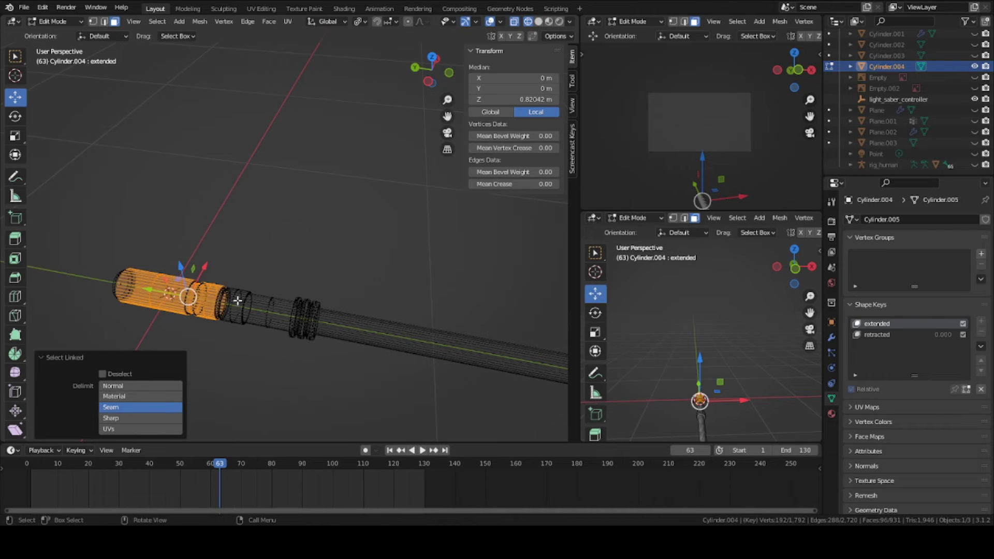
{"action": "key", "text": "c"}
{"action": "scroll", "coordinate": [188, 288], "scroll_direction": "up", "scroll_amount": 5}
{"action": "mouse_move", "coordinate": [126, 277]}
{"action": "left_mouse_down"}
{"action": "mouse_move", "coordinate": [122, 296]}
{"action": "mouse_move", "coordinate": [228, 300]}
{"action": "mouse_move", "coordinate": [246, 342]}
{"action": "mouse_move", "coordinate": [285, 312]}
{"action": "mouse_move", "coordinate": [273, 344]}
{"action": "mouse_move", "coordinate": [280, 319]}
{"action": "left_mouse_up"}
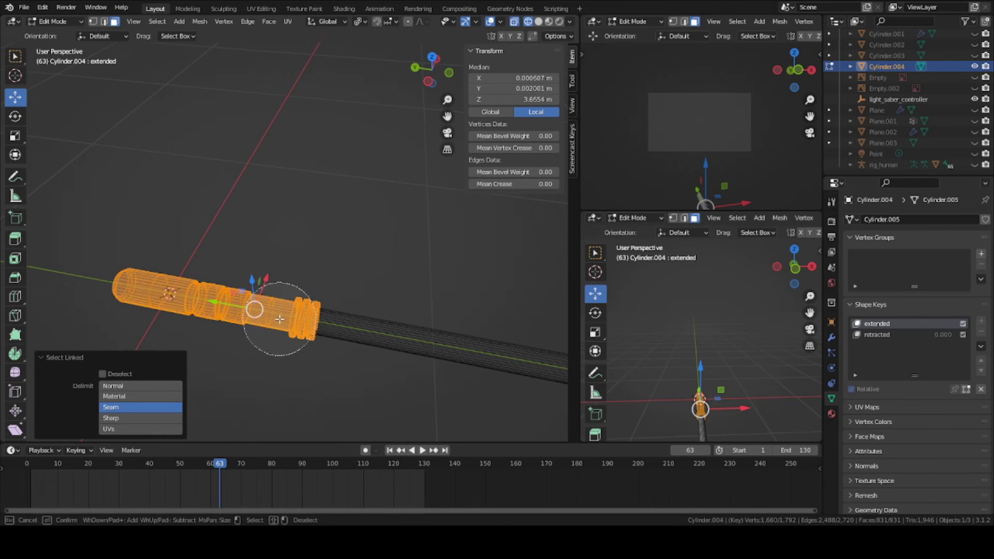
{"action": "right_click", "coordinate": [279, 319]}
Add the remaining faces of the hilt's front rings to the selection and return to solid shading
{"action": "scroll", "coordinate": [280, 319], "scroll_direction": "down", "scroll_amount": 1}
{"action": "middle_click_drag", "start_coordinate": [280, 319], "coordinate": [253, 284], "text": "shift"}
{"action": "scroll", "coordinate": [256, 292], "scroll_direction": "up", "scroll_amount": 4}
{"action": "scroll", "coordinate": [262, 301], "scroll_direction": "up", "scroll_amount": 1}
{"action": "key", "text": "c"}
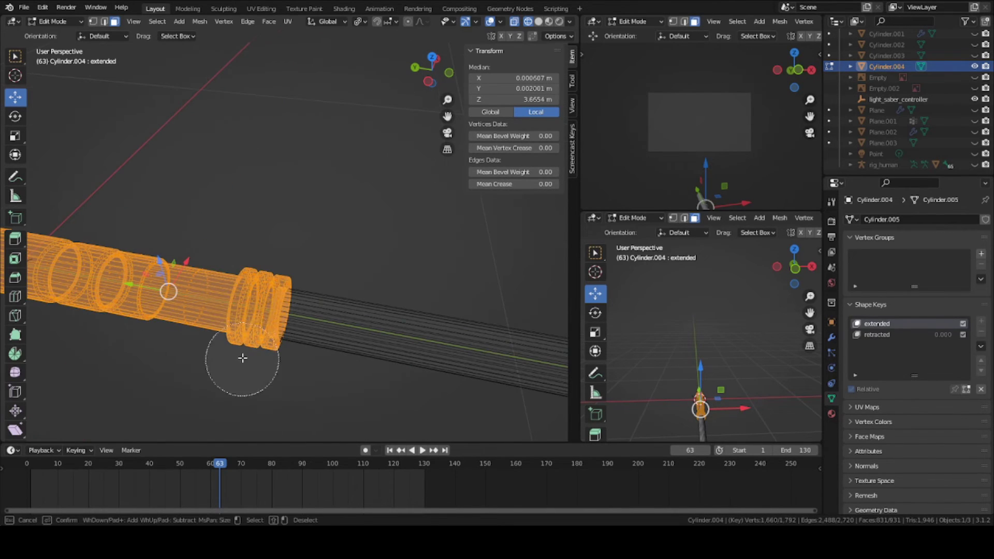
{"action": "left_click", "coordinate": [246, 358]}
{"action": "right_click", "coordinate": [255, 365]}
{"action": "key", "text": "shift+z"}
{"action": "mouse_move", "coordinate": [299, 357]}
{"action": "middle_mouse_down"}
{"action": "mouse_move", "coordinate": [221, 282]}
{"action": "mouse_move", "coordinate": [272, 303]}
{"action": "middle_mouse_up"}
{"action": "key", "text": "ctrl+l"}
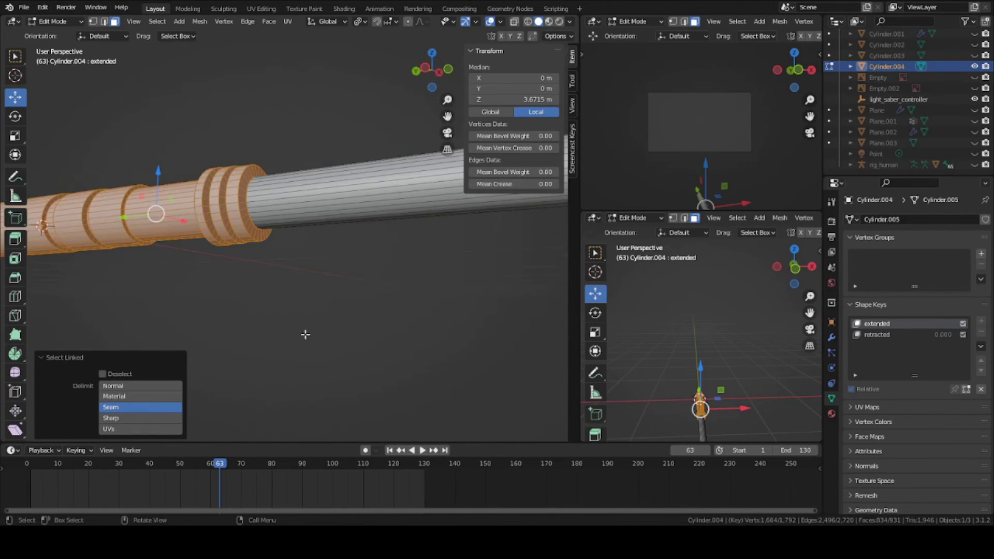
Create a new material for the lightsaber and name it hilt
{"action": "left_click", "coordinate": [832, 414]}
{"action": "left_click", "coordinate": [914, 278]}
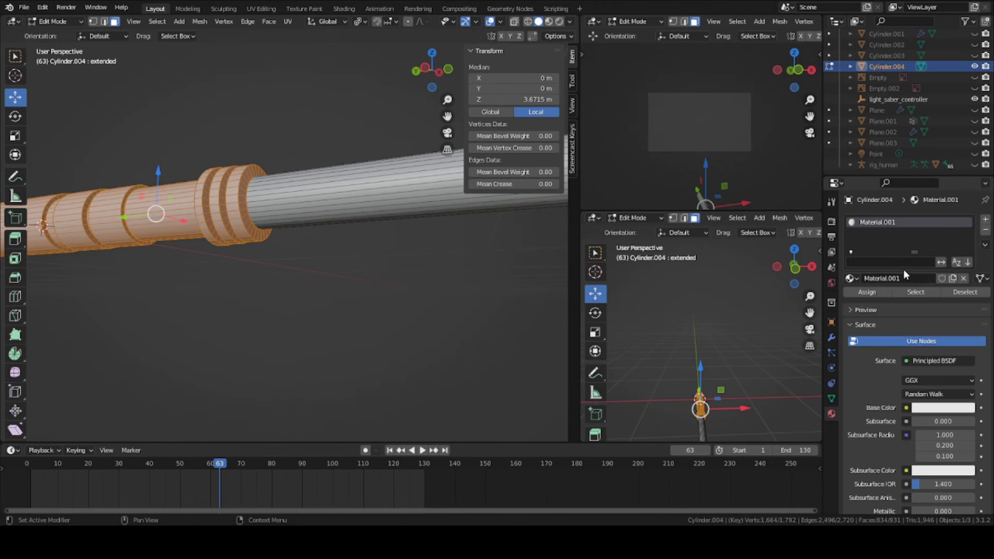
{"action": "left_click", "coordinate": [913, 278]}
{"action": "type", "text": "hiudt"}
{"action": "key", "text": "Return"}
Give the hilt material a grey base color, a metallic value of 0.726 and a roughness of 0.167
{"action": "left_click", "coordinate": [926, 408]}
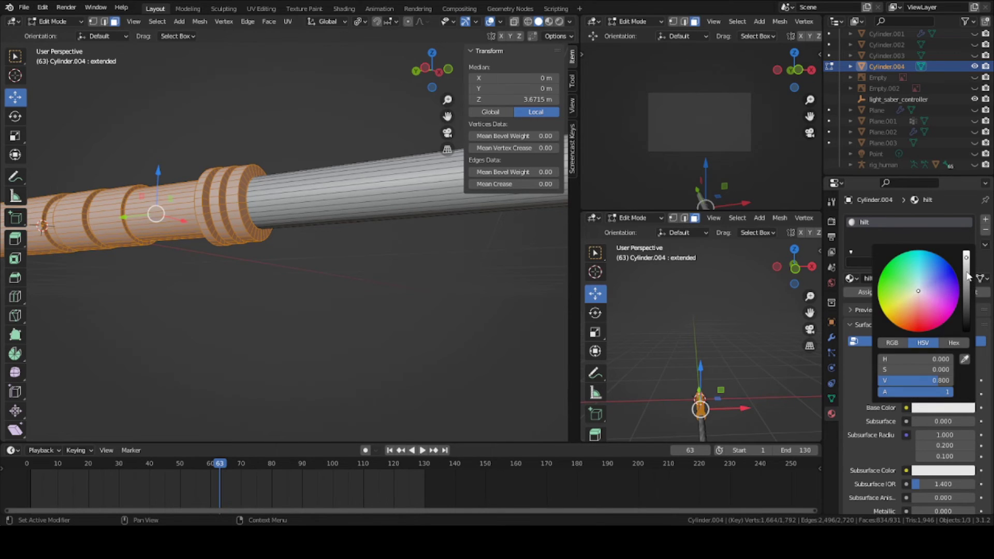
{"action": "left_click_drag", "start_coordinate": [966, 274], "coordinate": [966, 286]}
{"action": "scroll", "coordinate": [929, 449], "scroll_direction": "down", "scroll_amount": 4}
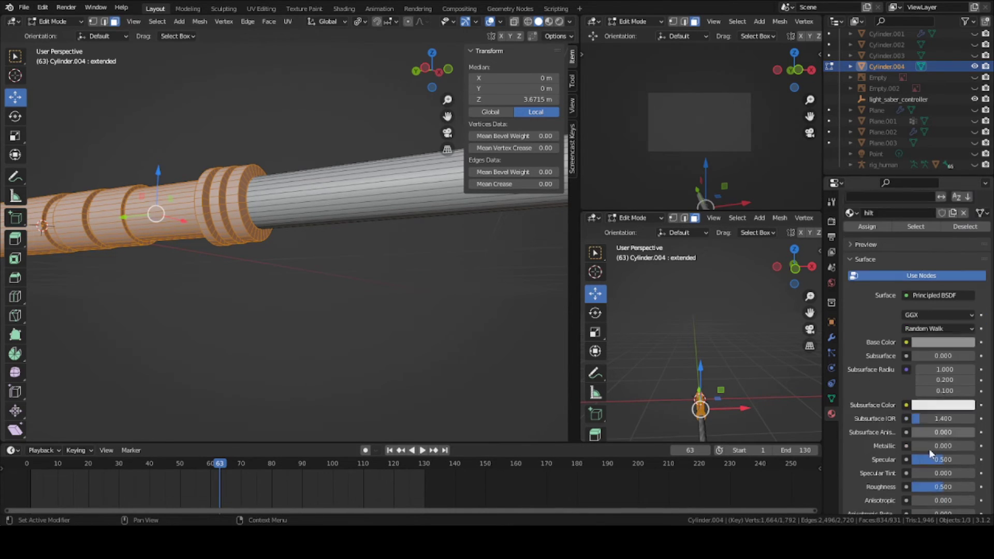
{"action": "left_click_drag", "start_coordinate": [921, 424], "coordinate": [966, 424]}
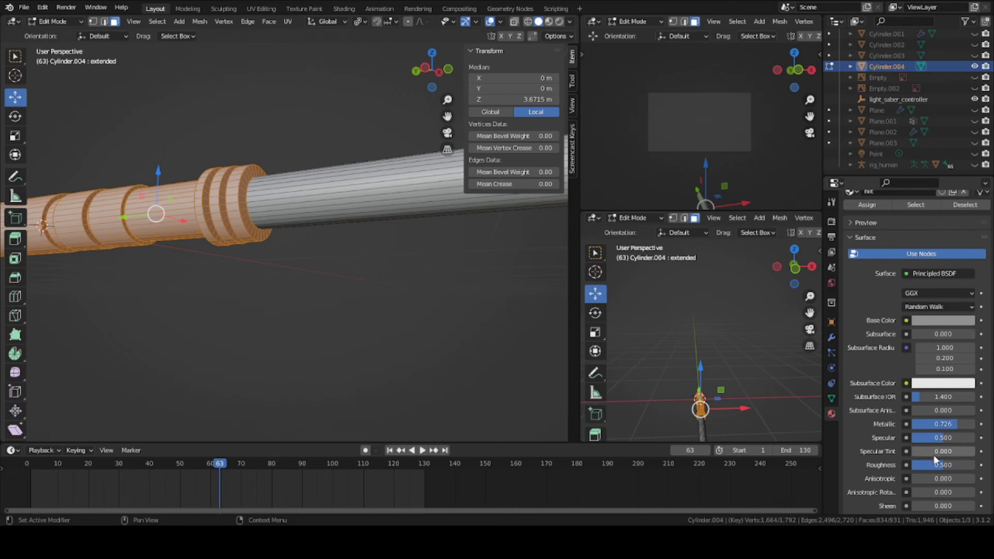
{"action": "left_click_drag", "start_coordinate": [932, 465], "coordinate": [921, 468]}
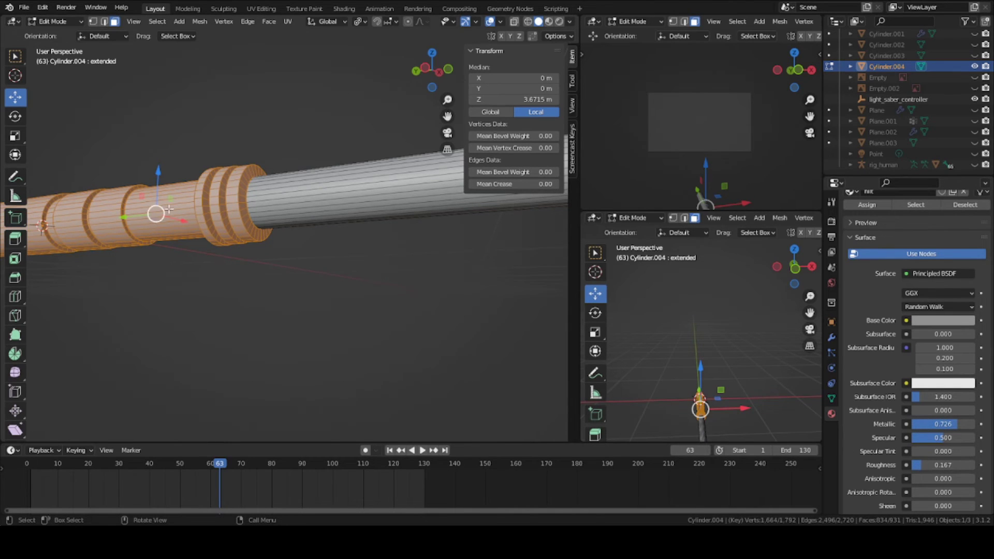
Show the lightsaber in Material Preview shading, return it to Object Mode and save the file
{"action": "left_click", "coordinate": [549, 22]}
{"action": "middle_click_drag", "start_coordinate": [213, 249], "coordinate": [231, 237]}
{"action": "key", "text": "z"}
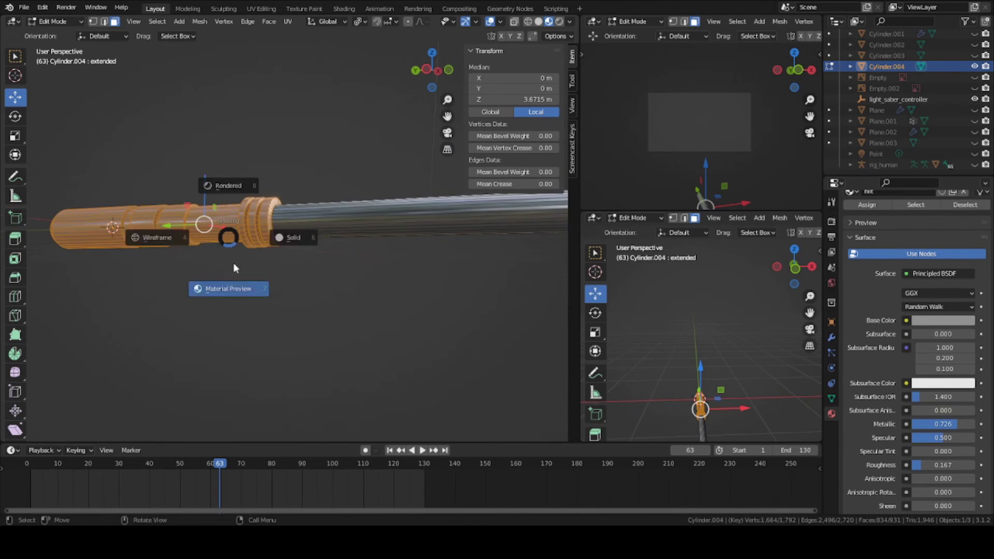
{"action": "left_click", "coordinate": [234, 287]}
{"action": "mouse_move", "coordinate": [241, 273]}
{"action": "middle_mouse_down"}
{"action": "mouse_move", "coordinate": [266, 306]}
{"action": "mouse_move", "coordinate": [355, 312]}
{"action": "mouse_move", "coordinate": [298, 285]}
{"action": "mouse_move", "coordinate": [311, 290]}
{"action": "middle_mouse_up"}
{"action": "key", "text": "z"}
{"action": "left_click", "coordinate": [258, 241]}
{"action": "key", "text": "z"}
{"action": "left_click", "coordinate": [261, 296]}
{"action": "key", "text": "Tab"}
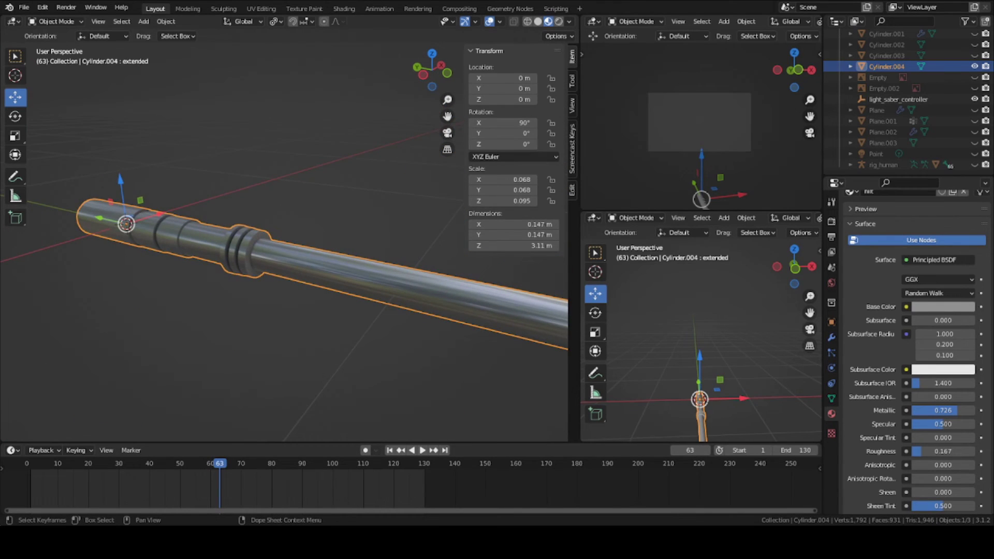
{"action": "key", "text": "ctrl+s"}
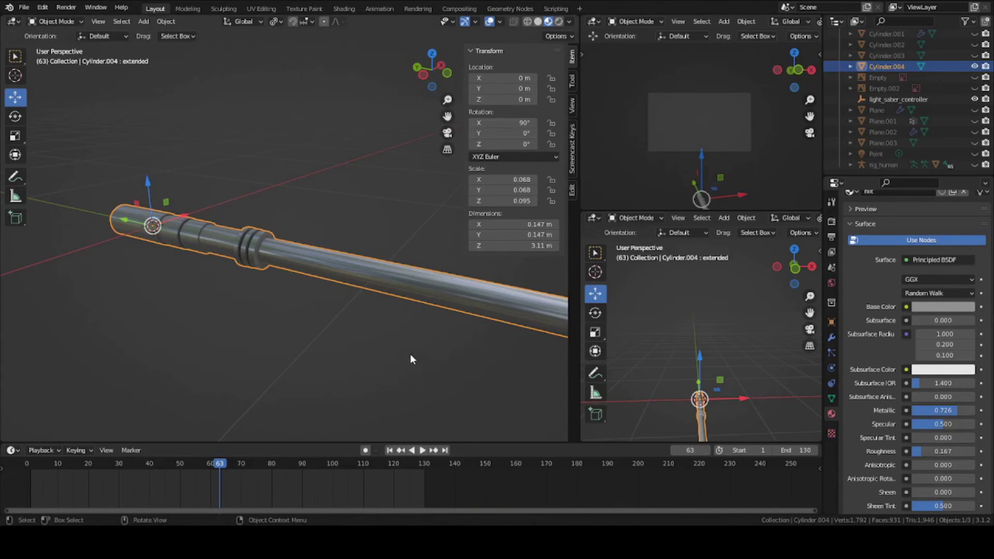
Add a second material slot to the lightsaber
{"action": "scroll", "coordinate": [964, 318], "scroll_direction": "up", "scroll_amount": 5}
{"action": "left_click", "coordinate": [985, 220]}
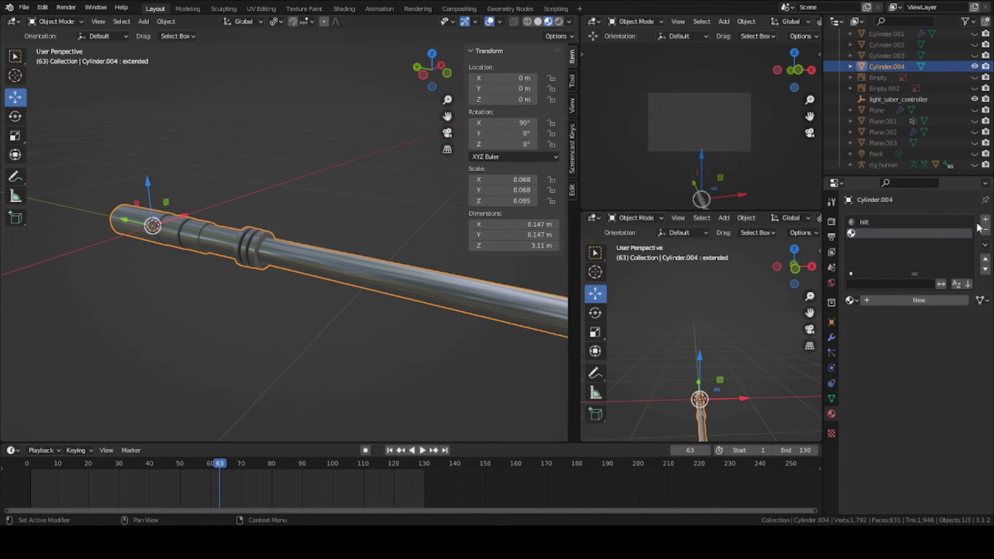
{"action": "left_click", "coordinate": [897, 282]}
{"action": "type", "text": "ligh"}
{"action": "key", "text": "BackSpace"}
{"action": "key", "text": "BackSpace"}
{"action": "key", "text": "BackSpace"}
{"action": "key", "text": "BackSpace"}
{"action": "type", "text": "bla"}
{"action": "key", "text": "Escape"}
Create a new material in the empty slot and name it blade
{"action": "left_click", "coordinate": [883, 299]}
{"action": "left_click", "coordinate": [889, 299]}
{"action": "type", "text": "blade"}
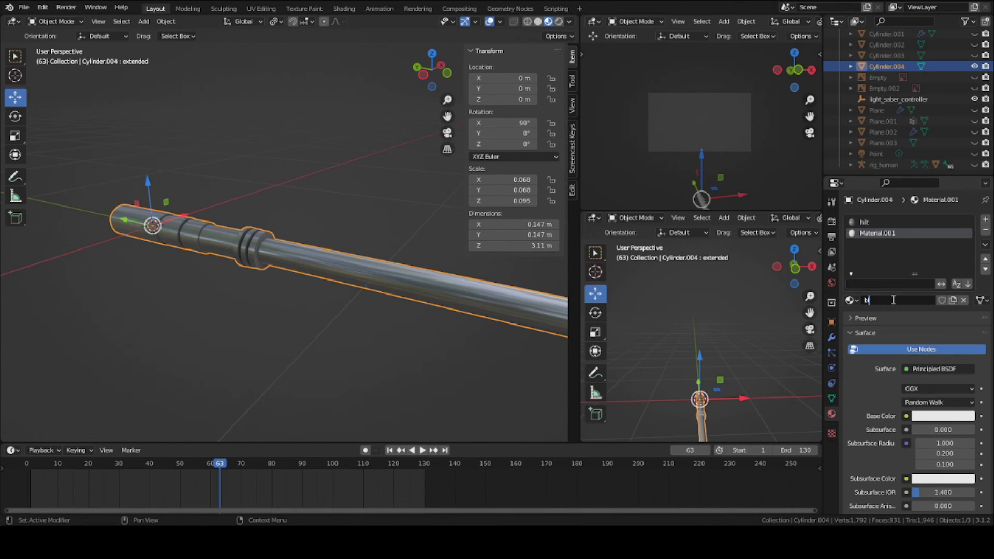
{"action": "key", "text": "Return"}
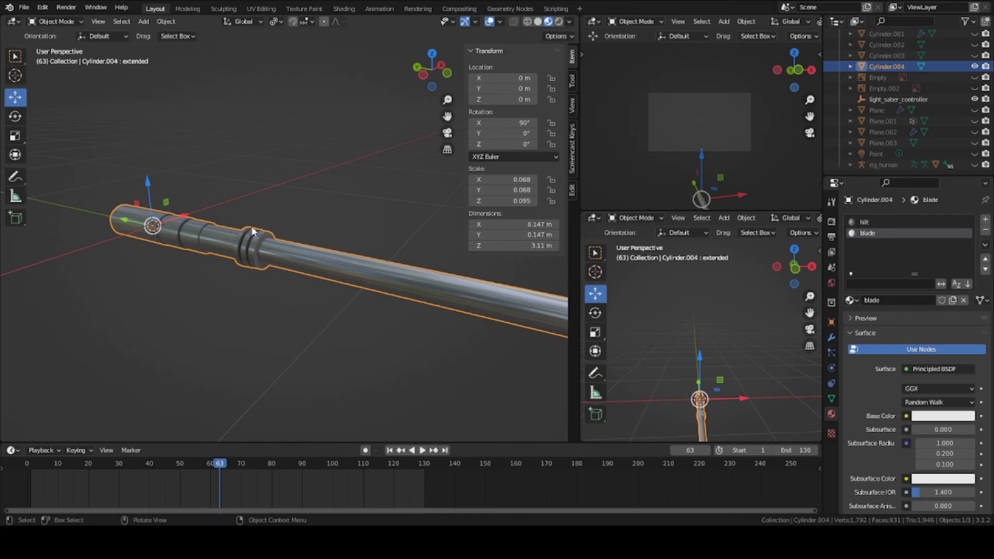
Select the entire blade including its tip face in Edit Mode, assign the blade material to it and return to Object Mode
{"action": "left_click", "coordinate": [57, 21]}
{"action": "left_click", "coordinate": [62, 46]}
{"action": "key", "text": "a"}
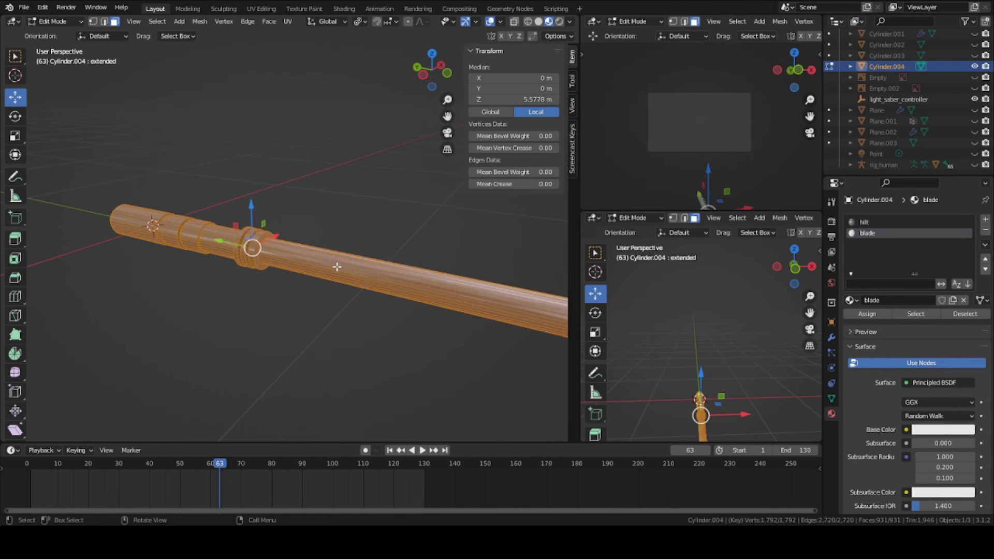
{"action": "key", "text": "alt+a"}
{"action": "scroll", "coordinate": [337, 266], "scroll_direction": "down", "scroll_amount": 2}
{"action": "key", "text": "l"}
{"action": "scroll", "coordinate": [404, 279], "scroll_direction": "down", "scroll_amount": 2}
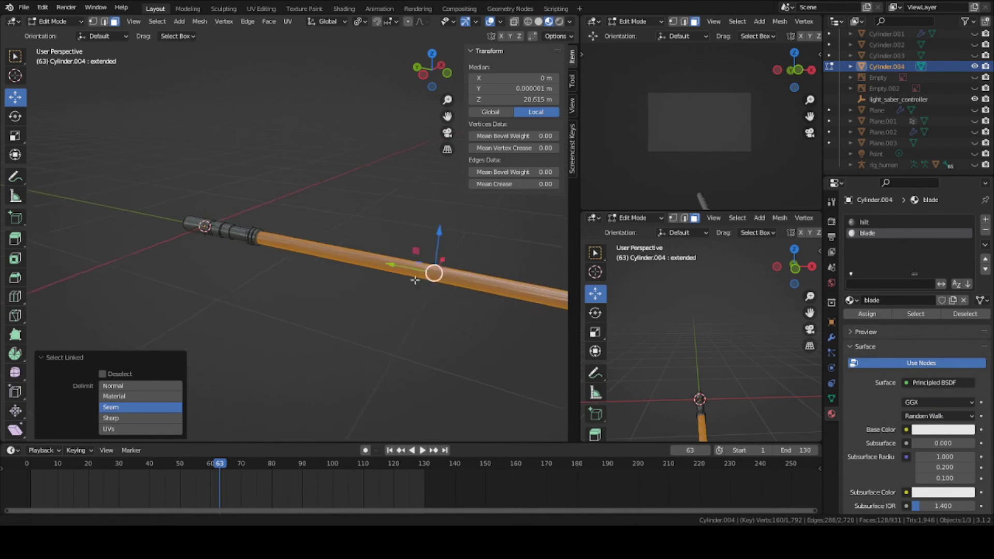
{"action": "middle_click_drag", "start_coordinate": [415, 280], "coordinate": [318, 272], "text": "shift"}
{"action": "scroll", "coordinate": [282, 231], "scroll_direction": "up", "scroll_amount": 3}
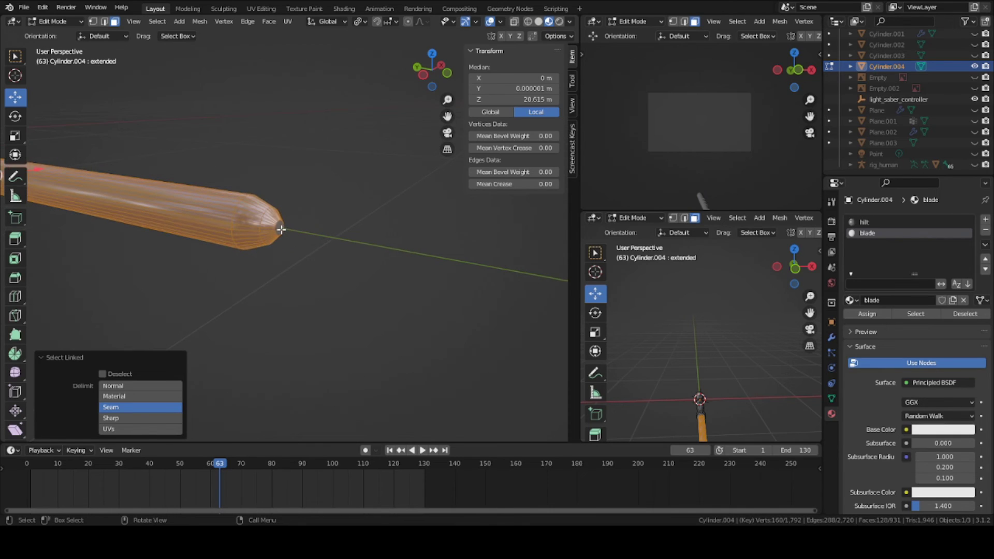
{"action": "left_click", "coordinate": [280, 230], "text": "shift"}
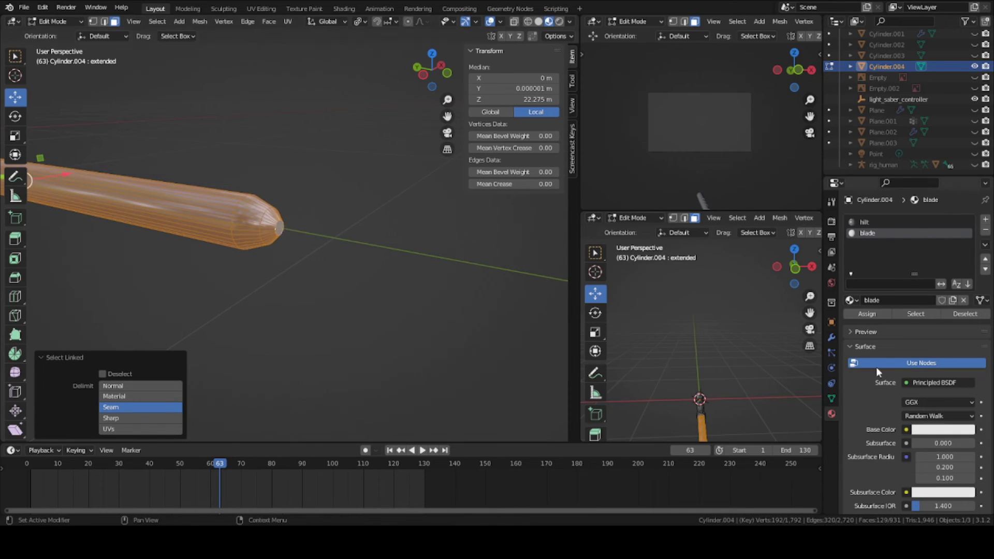
{"action": "left_click", "coordinate": [874, 311]}
{"action": "key", "text": "Tab"}
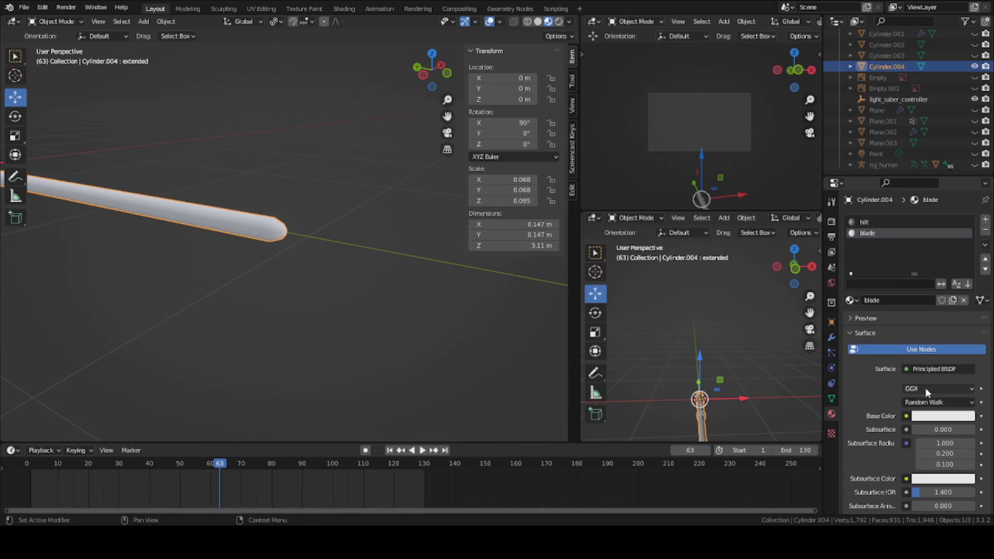
Change the blade material's surface to Emission with a bright green color and a strength of 12.600
{"action": "left_click", "coordinate": [927, 369]}
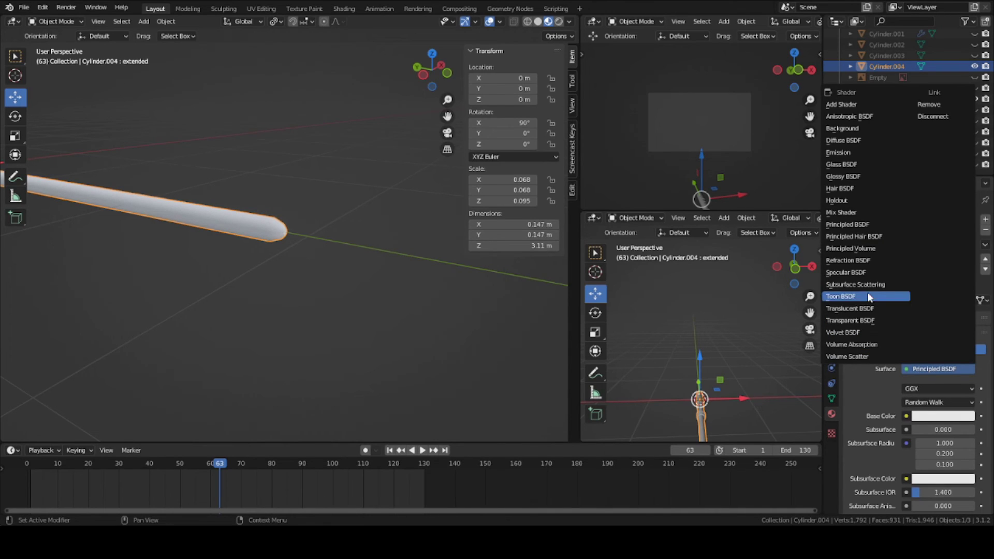
{"action": "left_click", "coordinate": [841, 153]}
{"action": "left_click", "coordinate": [940, 389]}
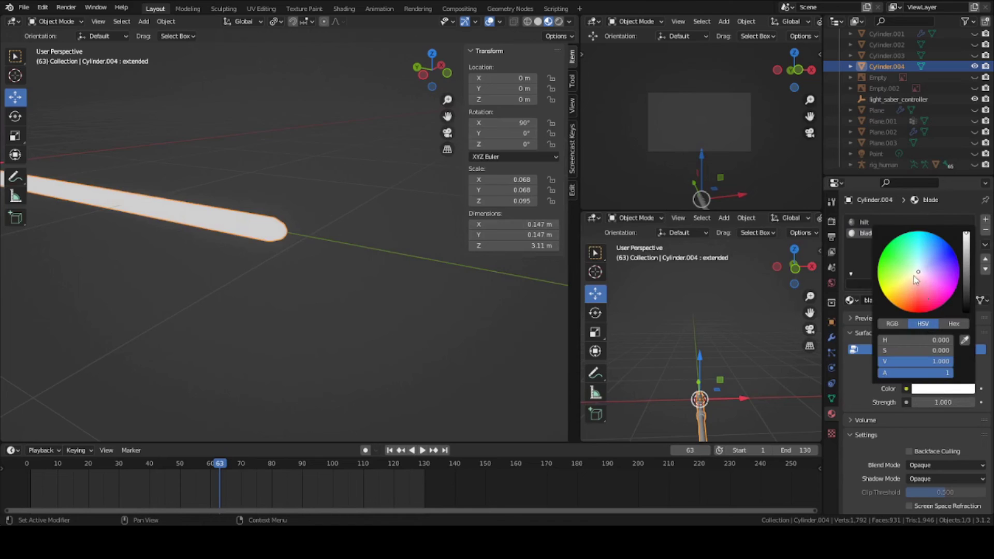
{"action": "left_click", "coordinate": [901, 267]}
{"action": "mouse_move", "coordinate": [901, 267]}
{"action": "left_mouse_down"}
{"action": "mouse_move", "coordinate": [900, 290]}
{"action": "mouse_move", "coordinate": [914, 304]}
{"action": "mouse_move", "coordinate": [892, 264]}
{"action": "left_mouse_up"}
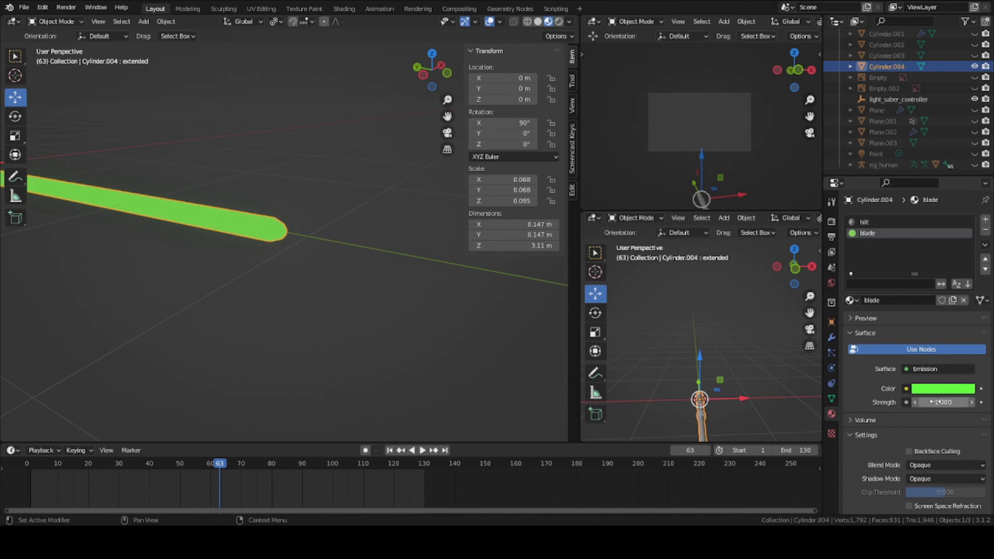
{"action": "mouse_move", "coordinate": [938, 401]}
{"action": "left_mouse_down"}
{"action": "mouse_move", "coordinate": [983, 402]}
{"action": "mouse_move", "coordinate": [942, 402]}
{"action": "left_mouse_up"}
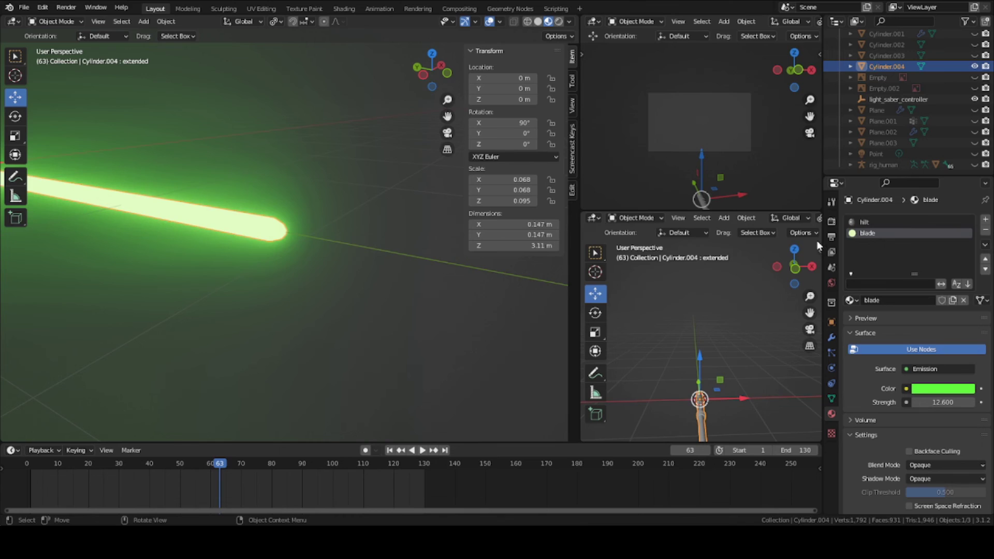
{"action": "middle_click_drag", "start_coordinate": [289, 281], "coordinate": [329, 304], "text": "shift"}
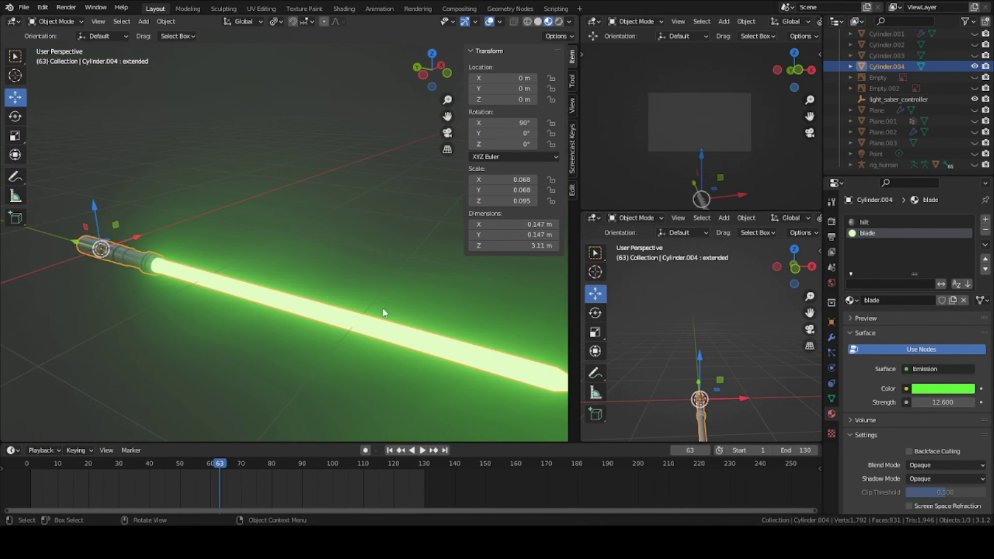
Compare the blade's glow with Bloom switched off and on again in the Eevee render settings
{"action": "left_click", "coordinate": [832, 221]}
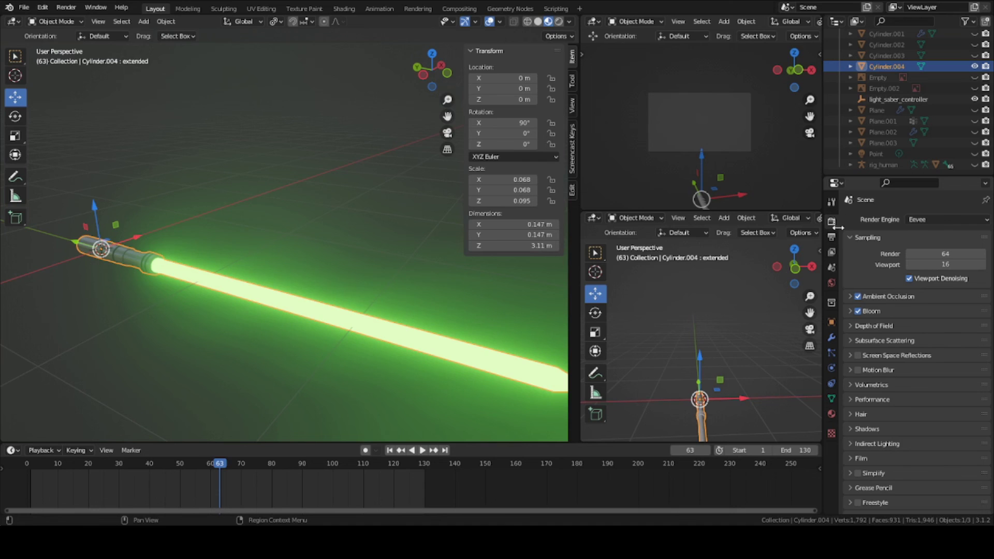
{"action": "left_click", "coordinate": [858, 311]}
{"action": "left_click", "coordinate": [858, 311]}
Deselect the lightsaber and save the file
{"action": "left_click", "coordinate": [269, 333]}
{"action": "scroll", "coordinate": [274, 319], "scroll_direction": "down", "scroll_amount": 6}
{"action": "key", "text": "ctrl+s"}
Test the blade's retraction by raising the retracted shape key's value, return it to 0.000 and save the file
{"action": "middle_click_drag", "start_coordinate": [278, 302], "coordinate": [289, 361]}
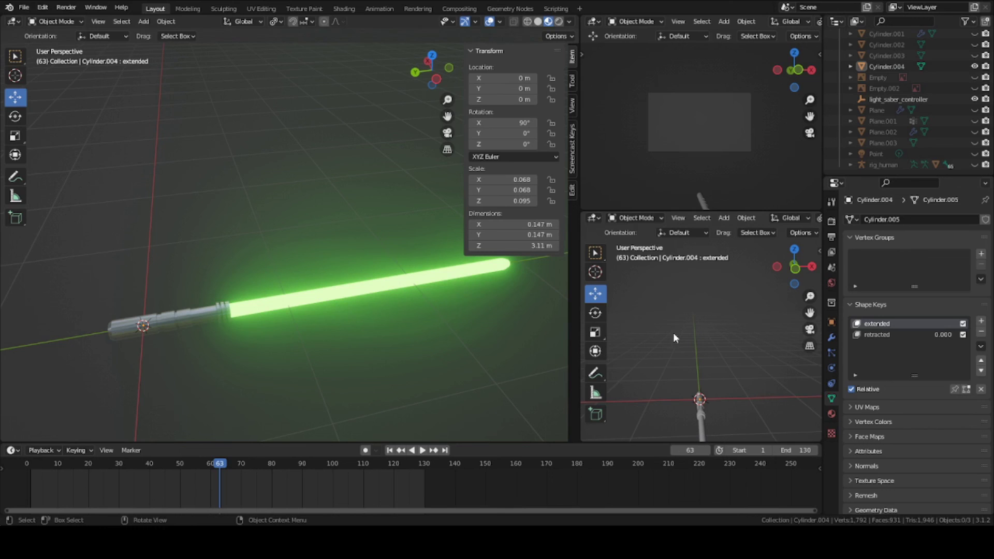
{"action": "left_click", "coordinate": [890, 335]}
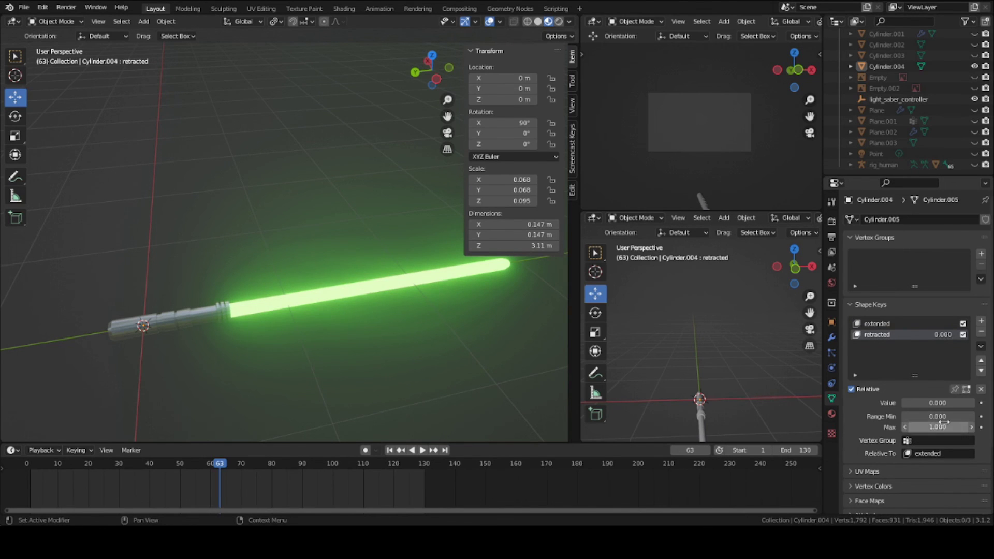
{"action": "mouse_move", "coordinate": [912, 403]}
{"action": "left_mouse_down"}
{"action": "mouse_move", "coordinate": [973, 403]}
{"action": "mouse_move", "coordinate": [912, 403]}
{"action": "left_mouse_up"}
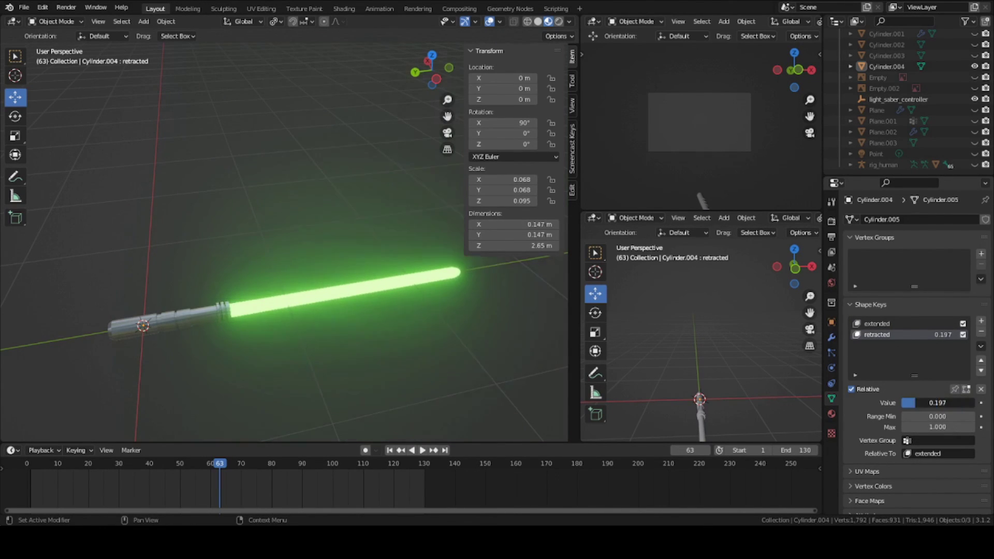
{"action": "middle_click_drag", "start_coordinate": [399, 319], "coordinate": [310, 512]}
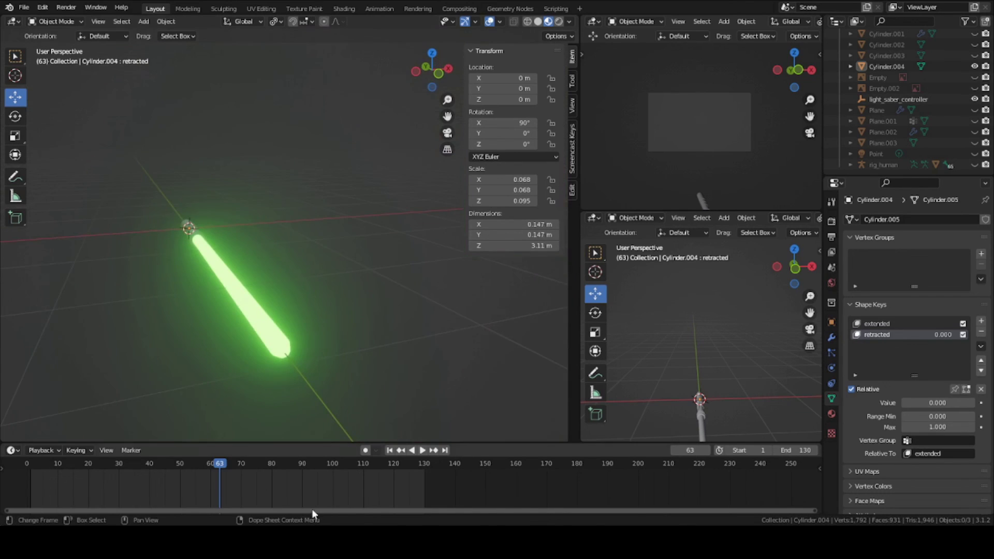
{"action": "key", "text": "ctrl+s"}
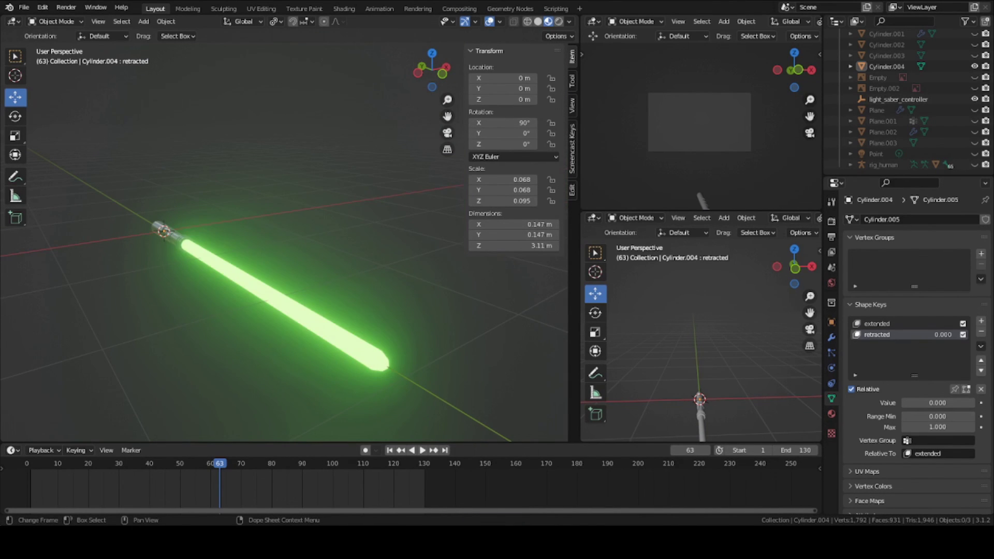